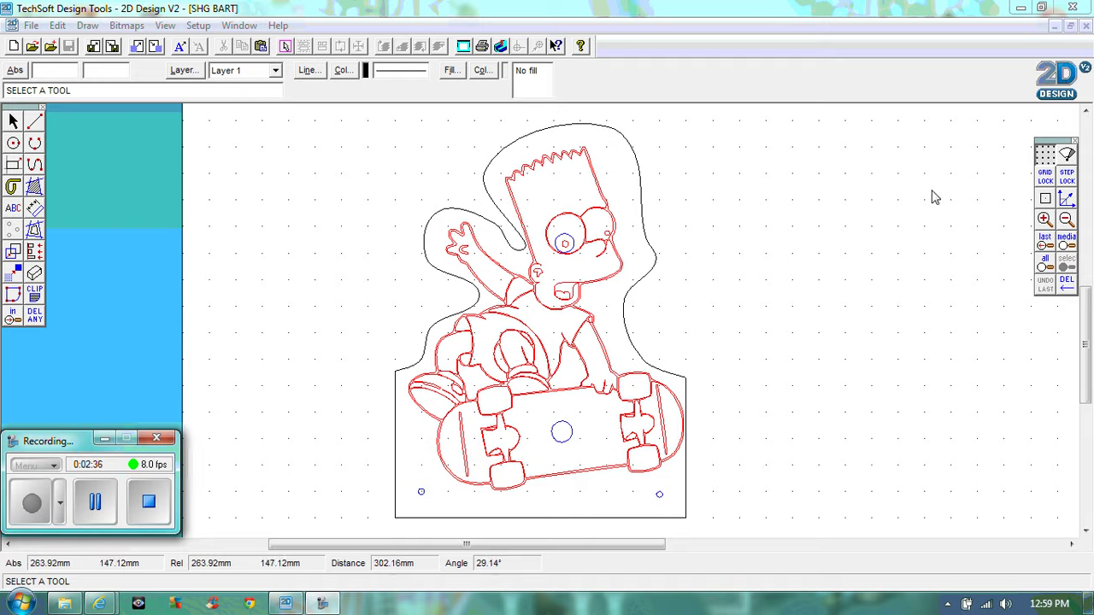
- Close the finished Bart drawing and restart 2D Design V2 with a blank drawing
click(1078, 7)
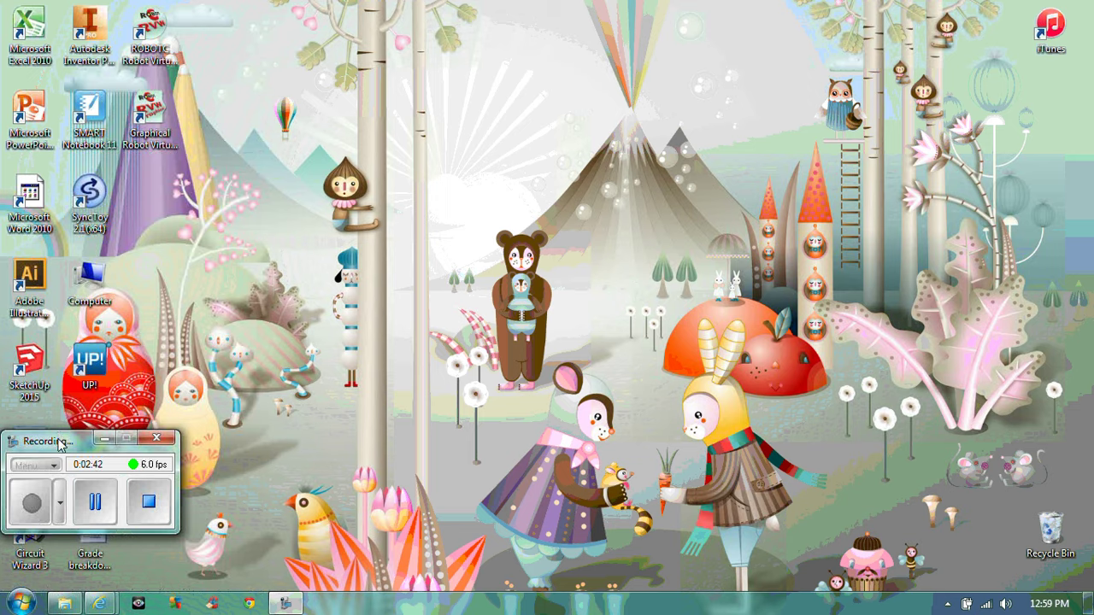
drag(59, 440, 950, 39)
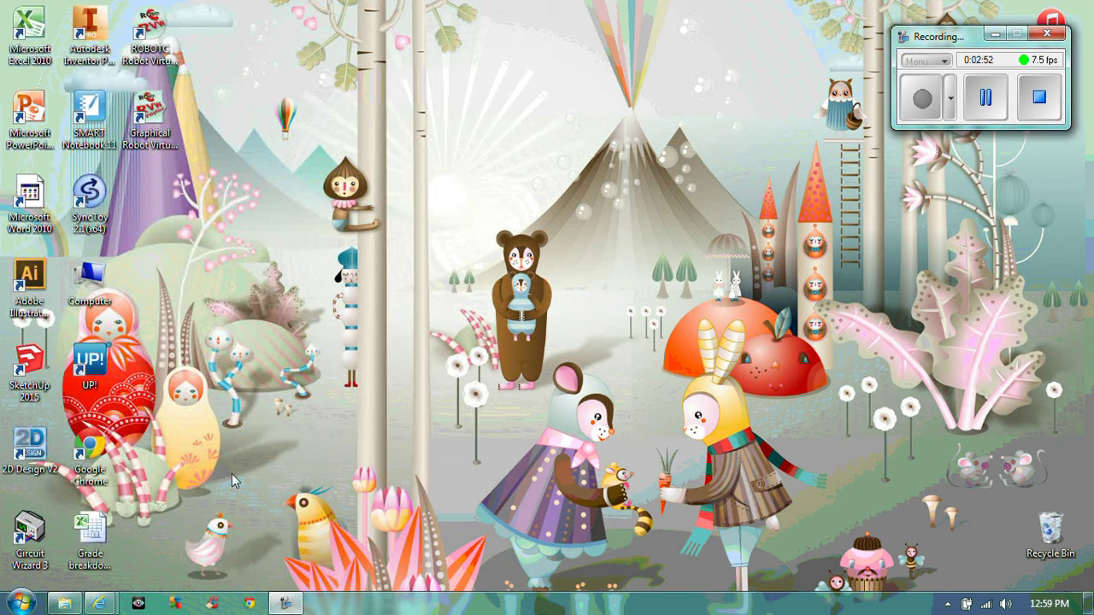
double_click(34, 450)
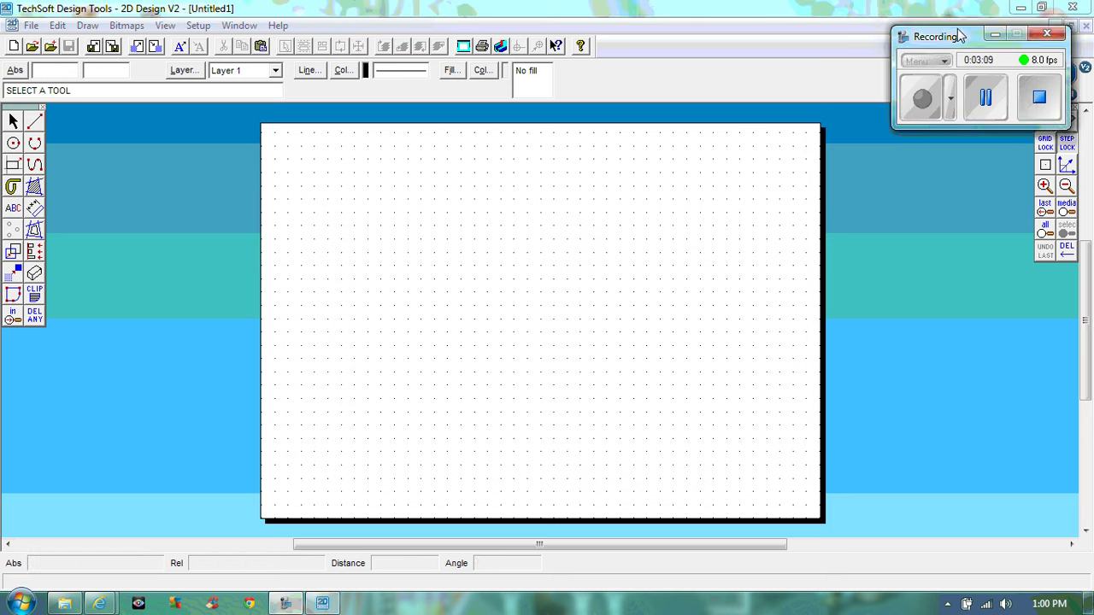
mouse_move(964, 34)
mouse_down()
mouse_move(991, 405)
mouse_move(976, 498)
mouse_up()
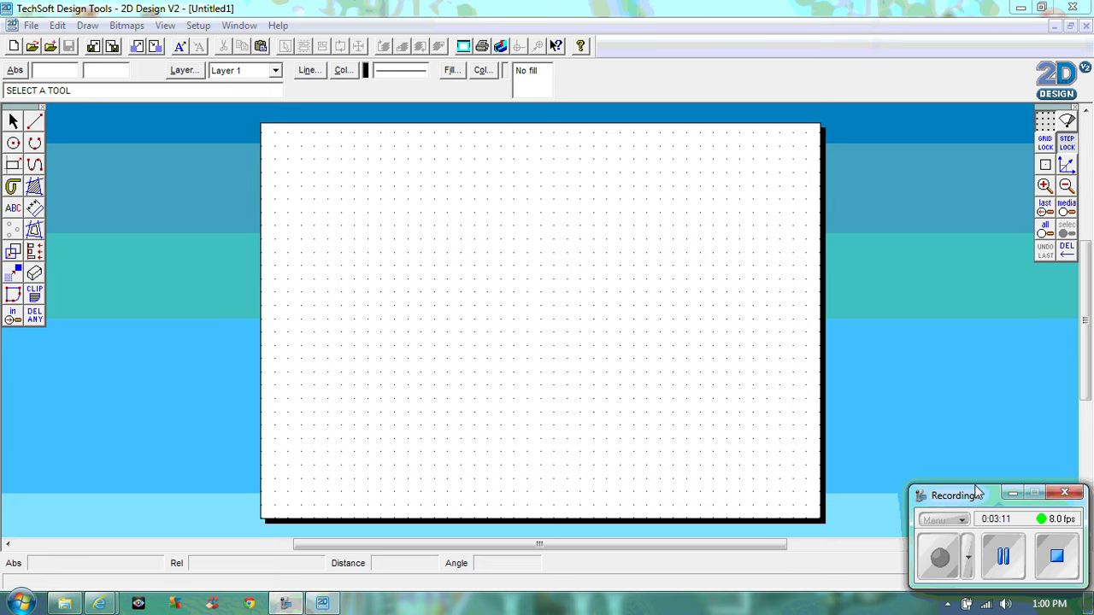
- Turn on grid lock and draw a horizontal rectangle 110 mm wide and 150 mm high in the lower-left area of the page
click(12, 166)
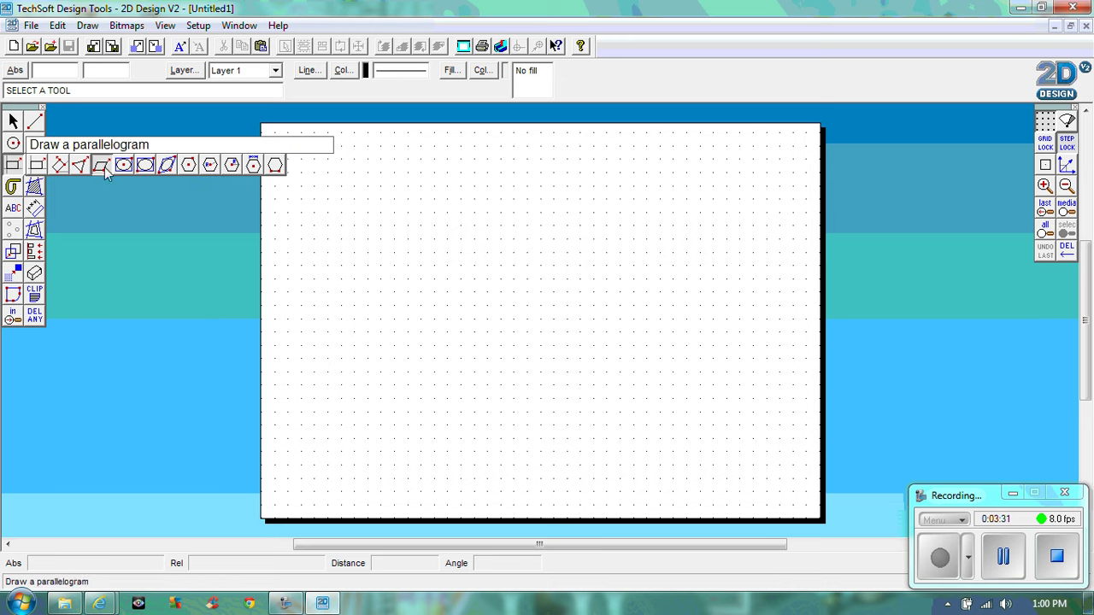
click(38, 166)
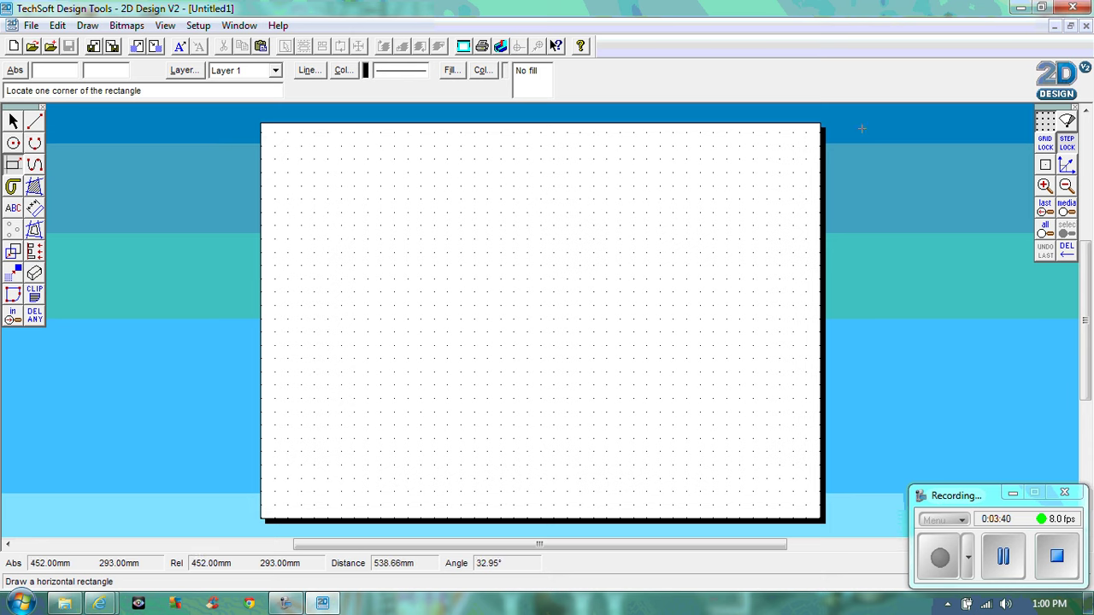
right_click(1046, 142)
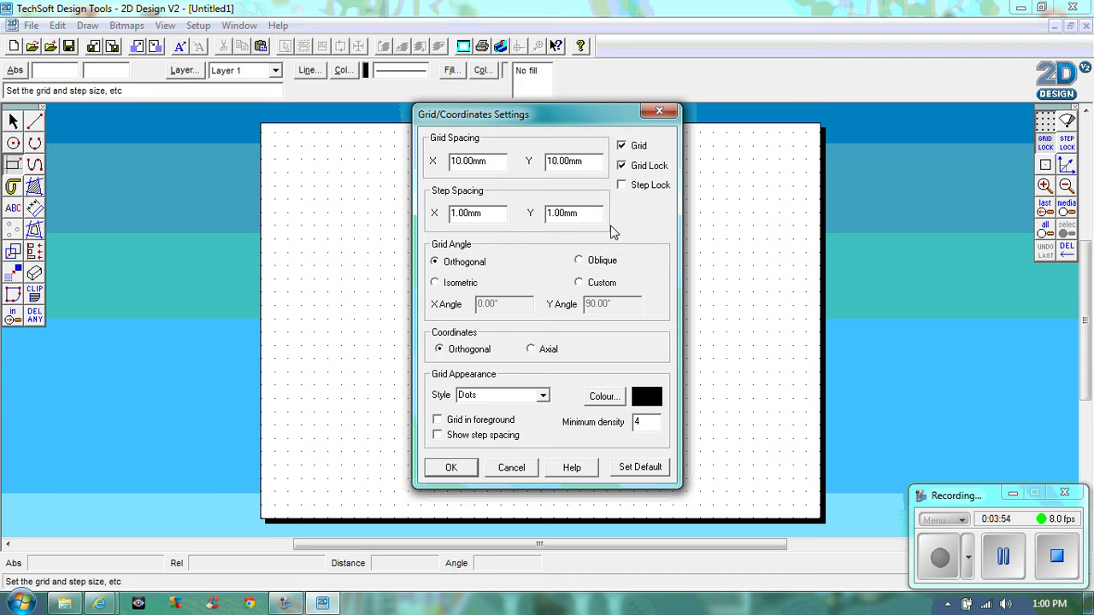
click(453, 468)
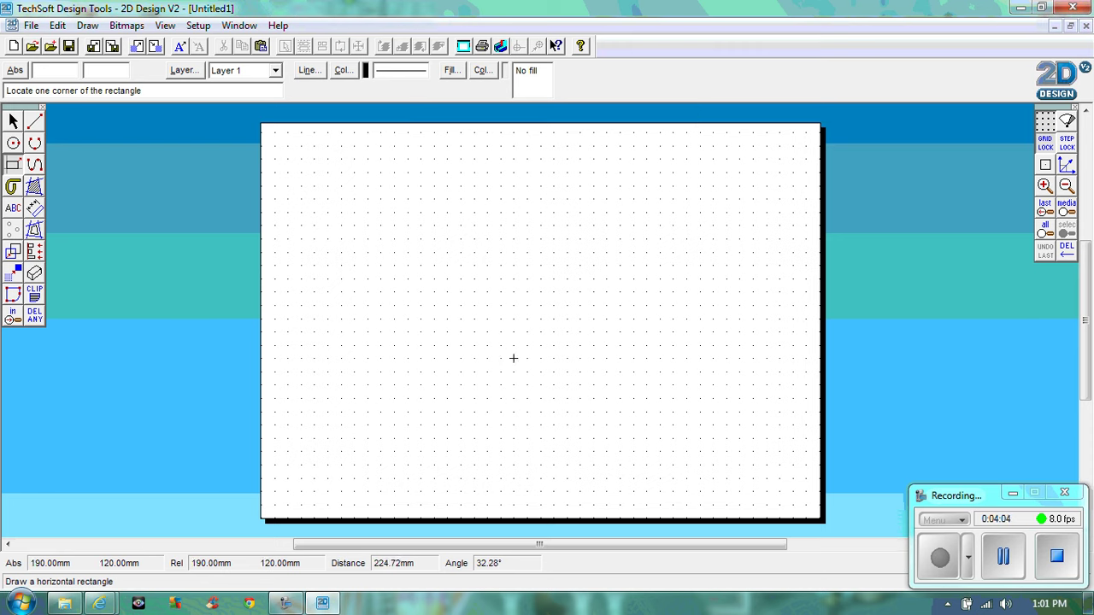
click(353, 479)
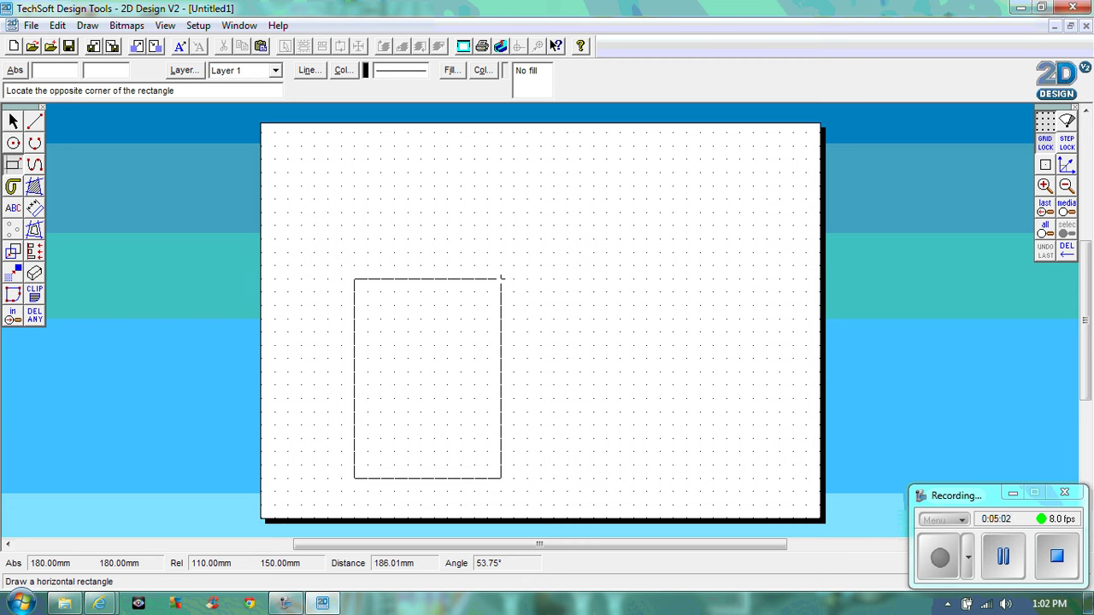
click(501, 278)
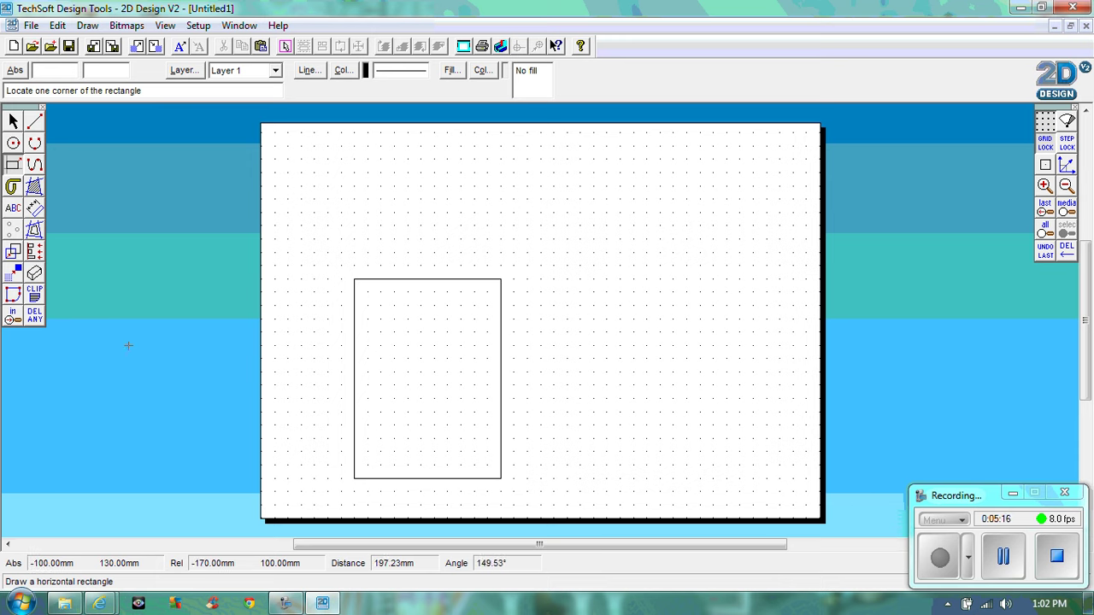
click(11, 323)
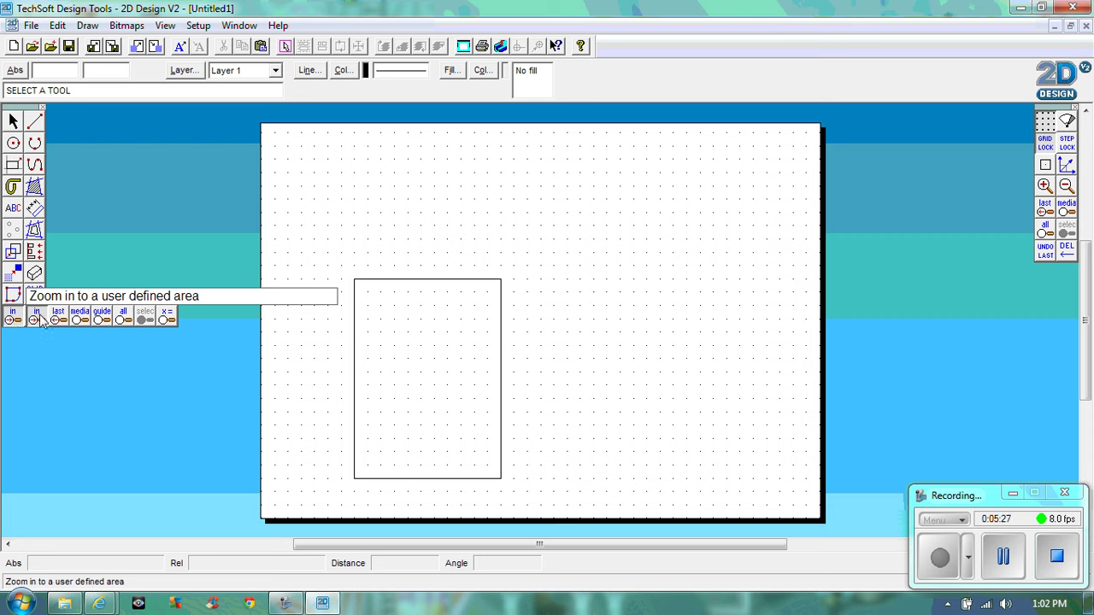
click(40, 320)
click(342, 266)
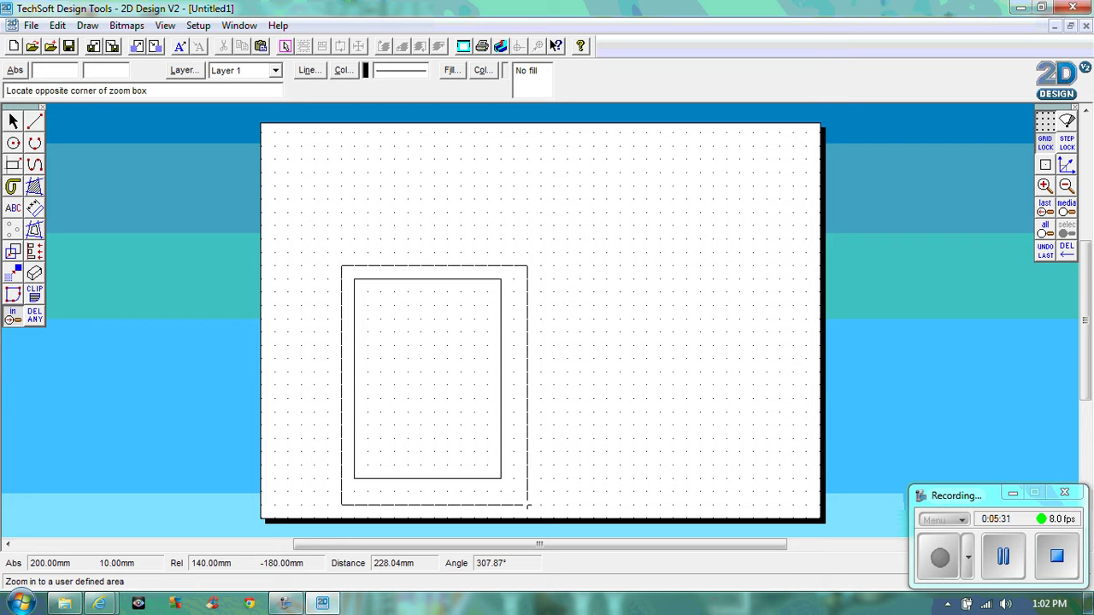
click(527, 506)
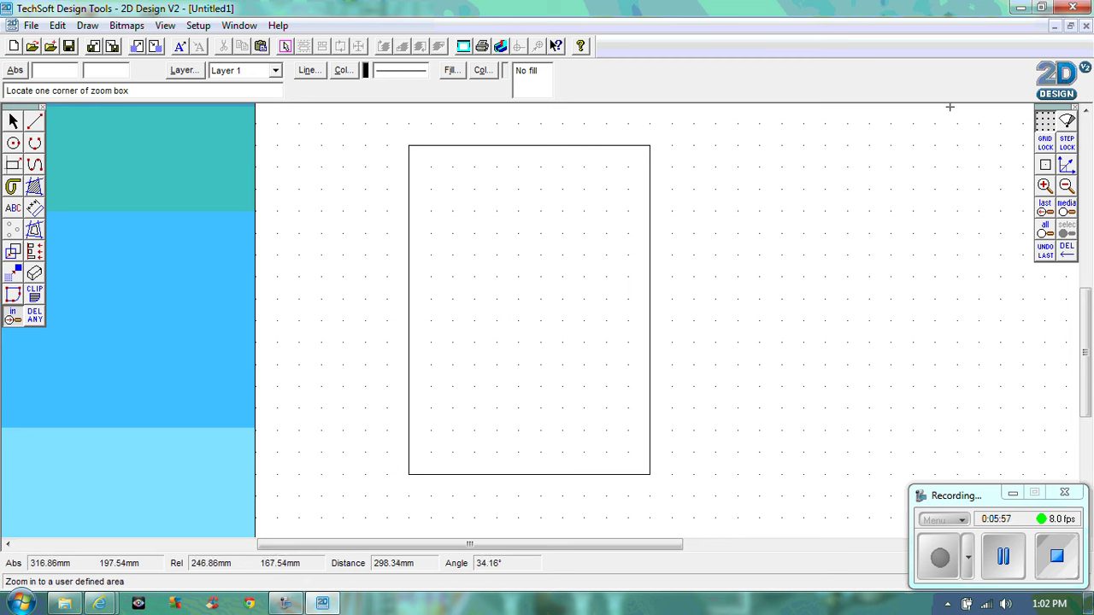
- Switch to the Google page in Internet Explorer and search for "bart simpson black and white"
click(1017, 8)
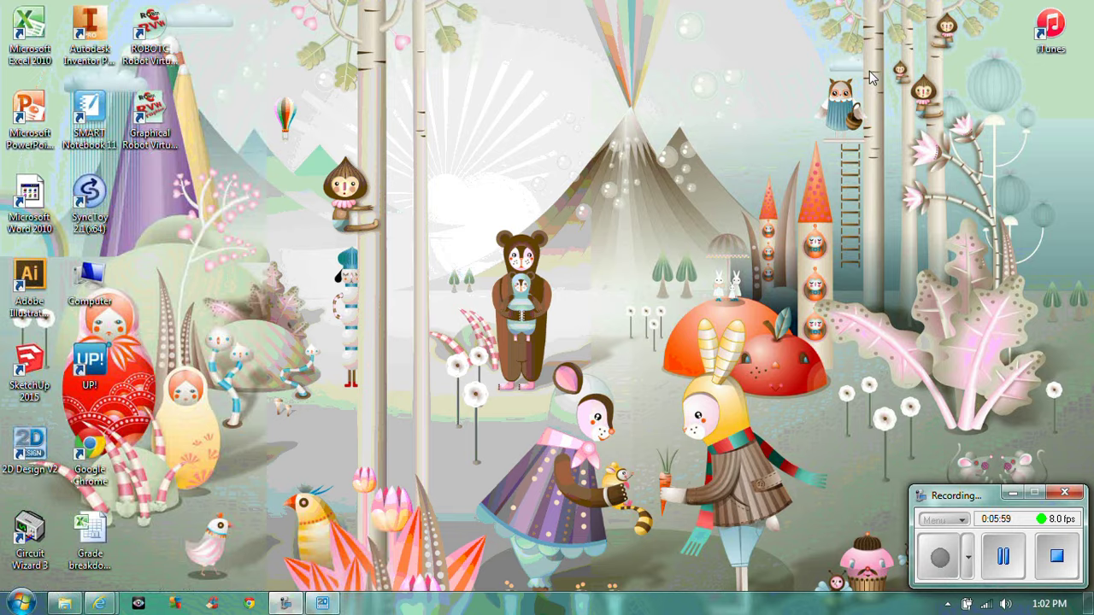
mouse_move(100, 605)
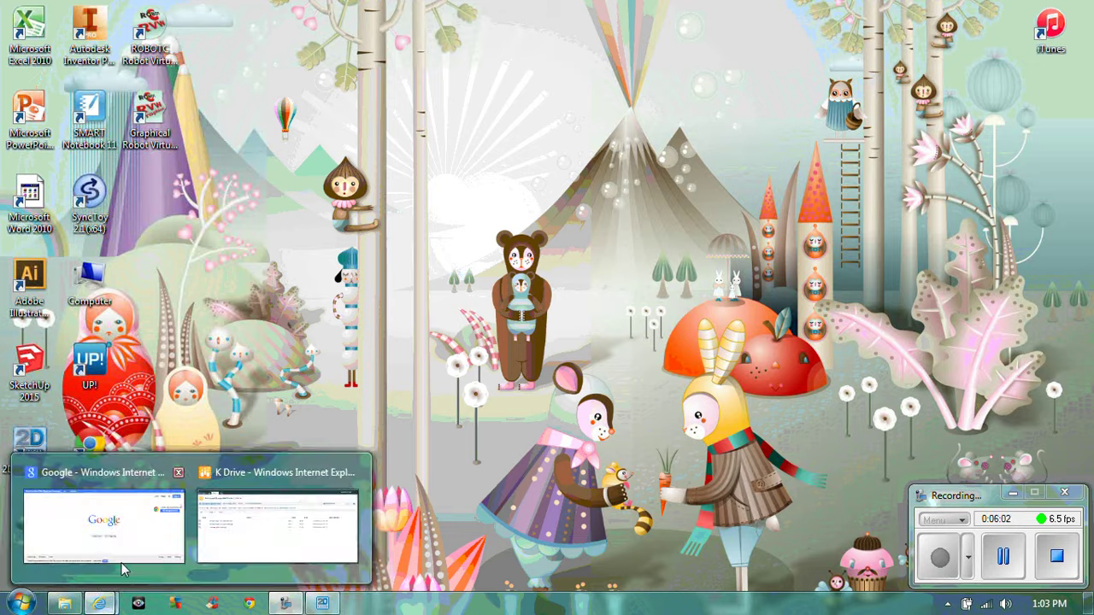
click(105, 530)
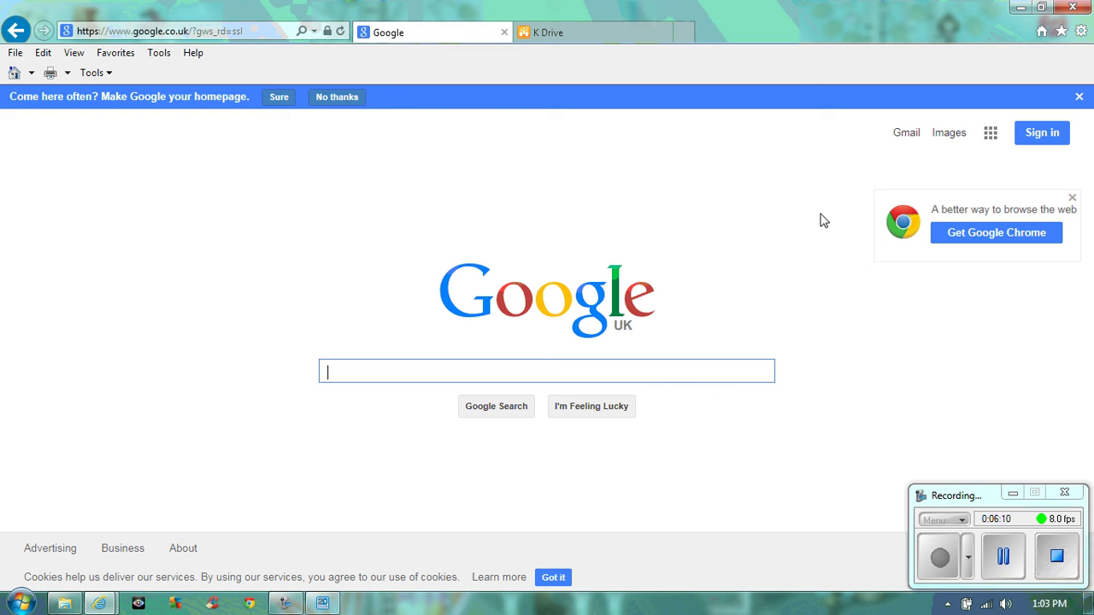
text(b)
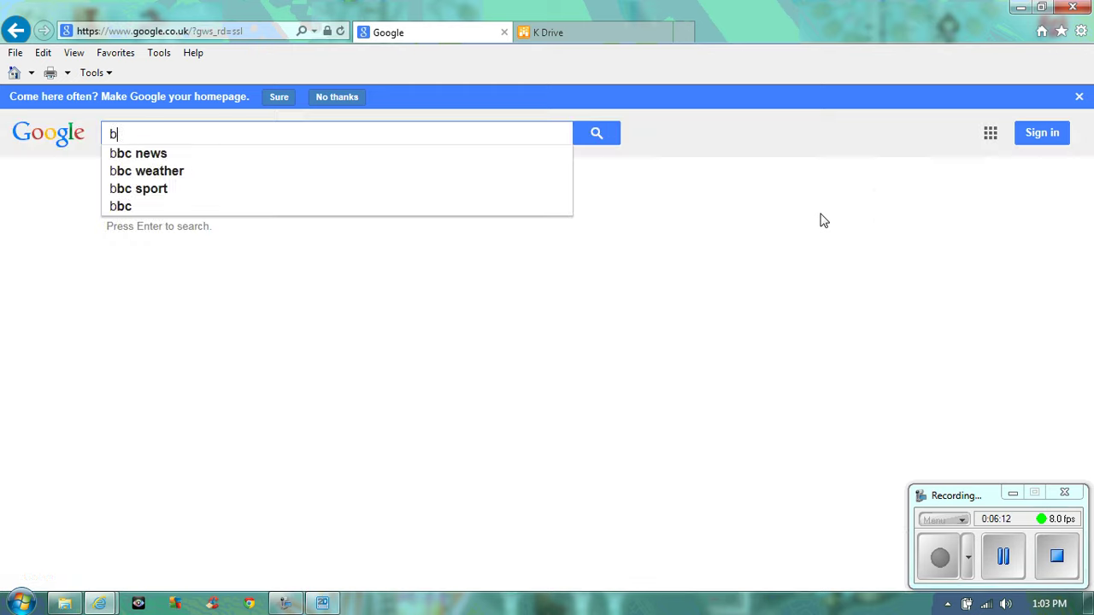
text(art si)
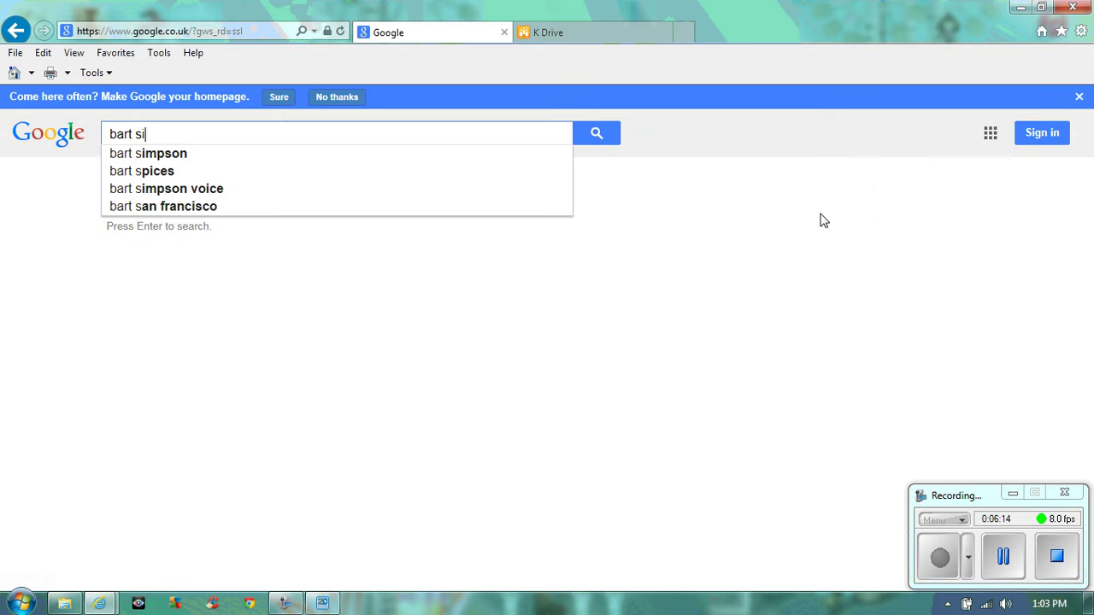
text(mpson)
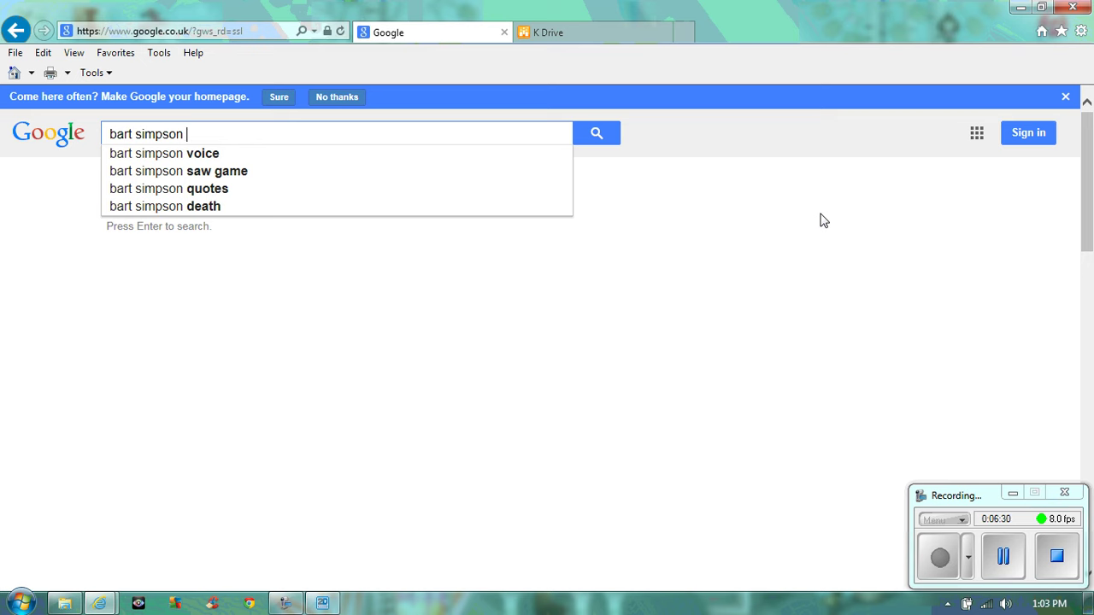
text(ba)
key(BackSpace)
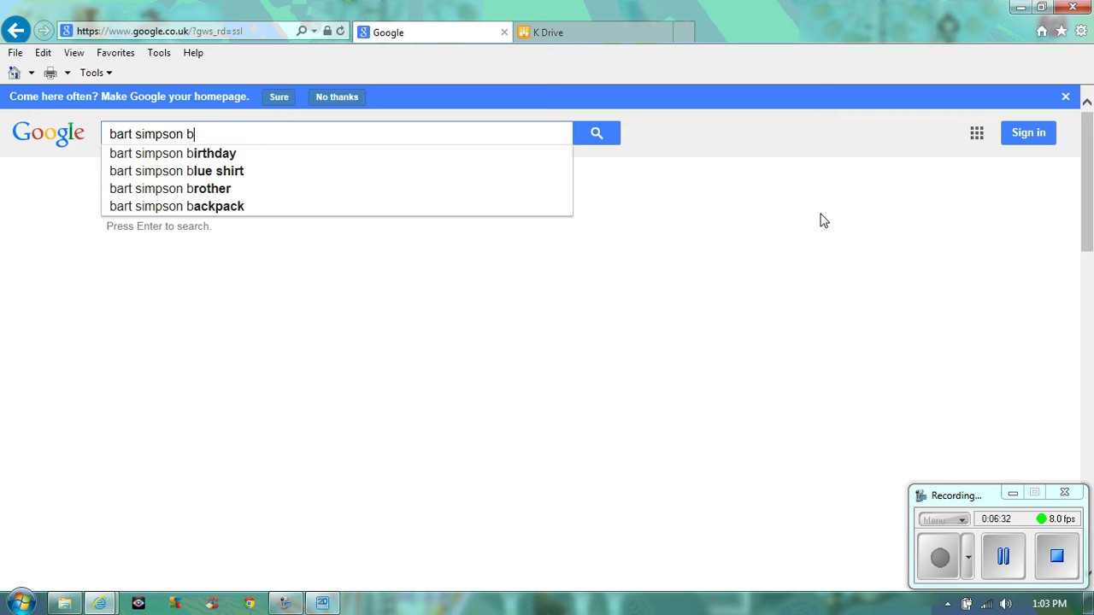
text(lack and)
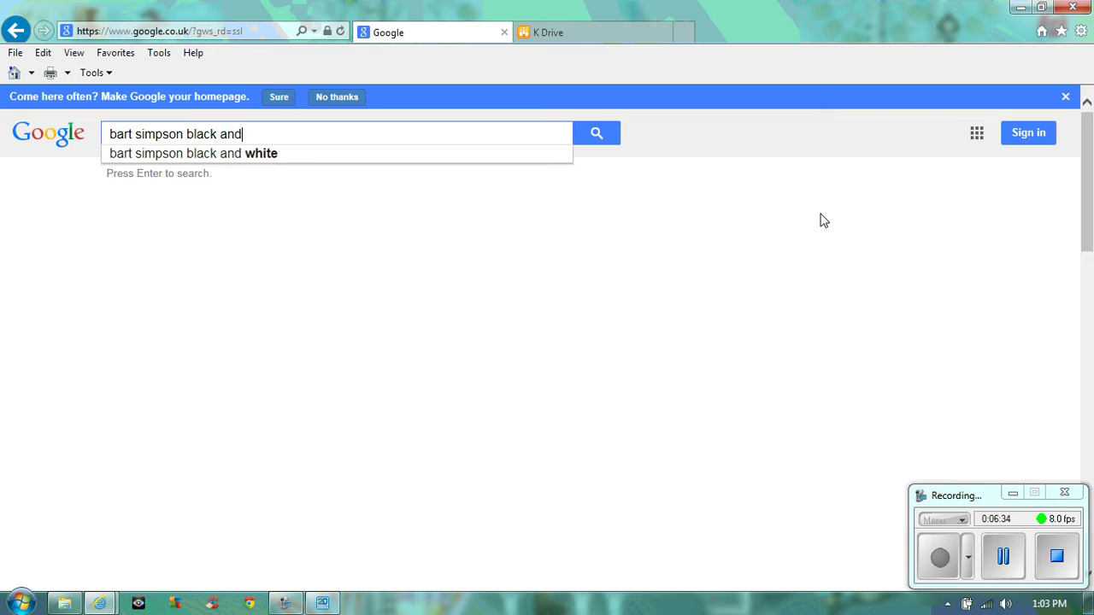
text( white)
key(Return)
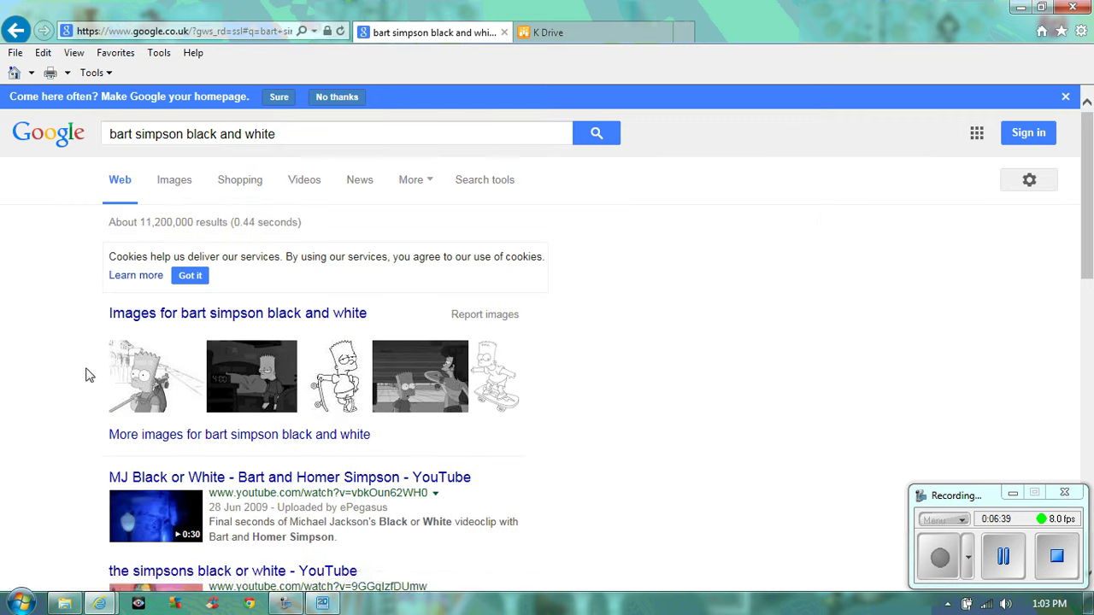
- Find the line drawing of Bart waving behind his skateboard in the image results and save it to the Pictures library as "Bart"
click(175, 182)
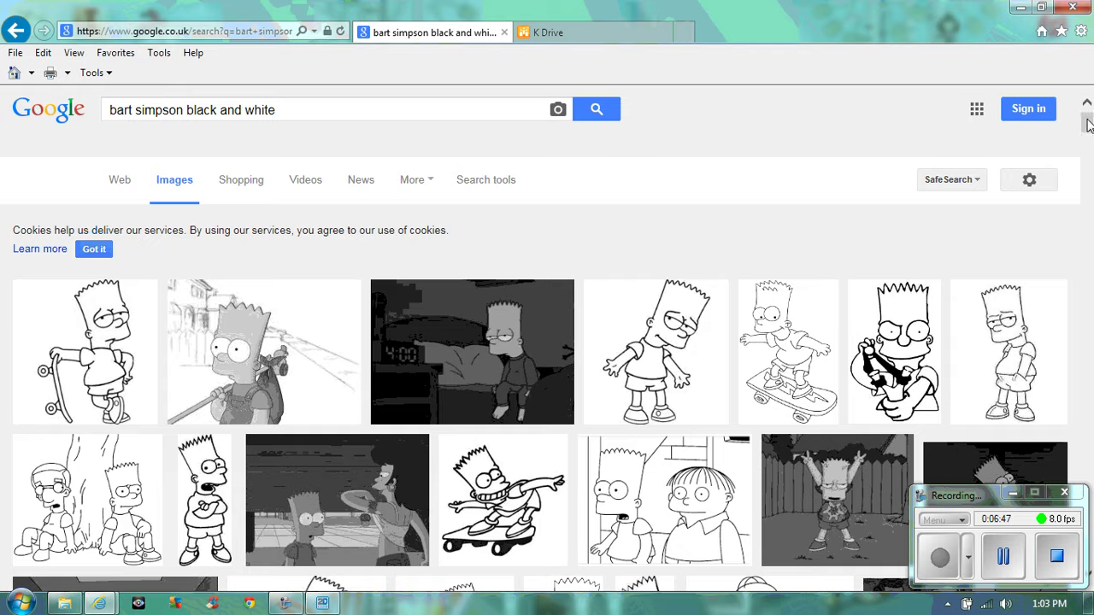
drag(1087, 124, 1087, 141)
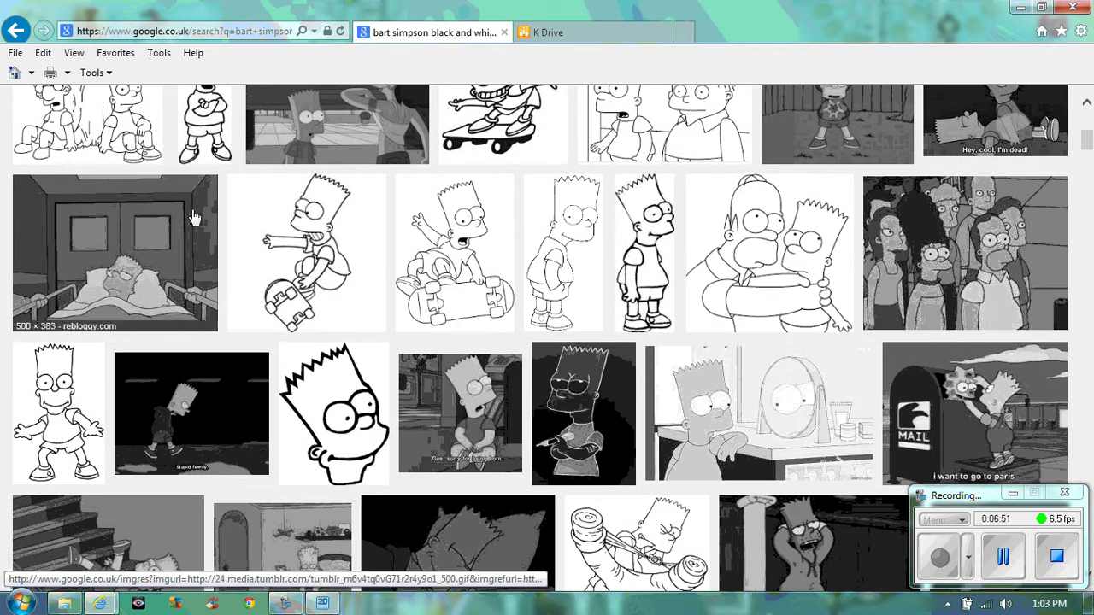
click(428, 242)
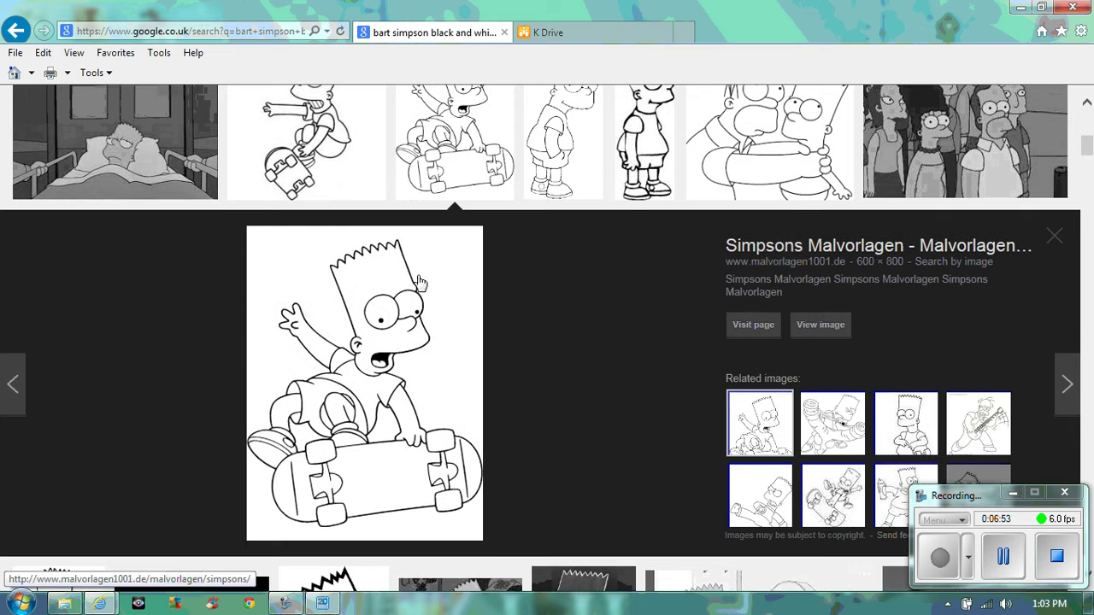
right_click(389, 343)
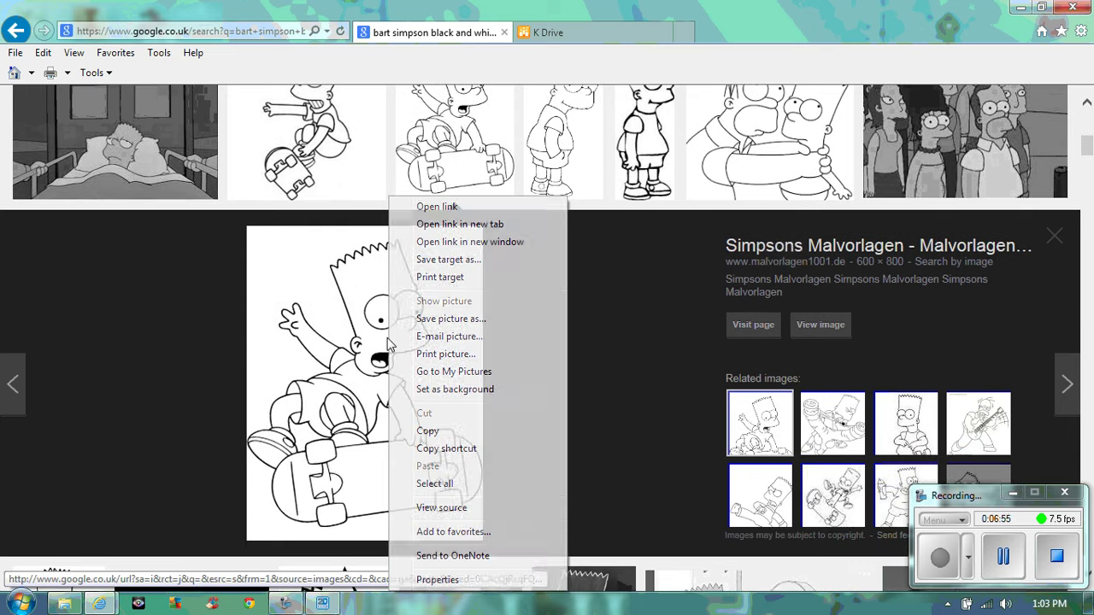
click(483, 323)
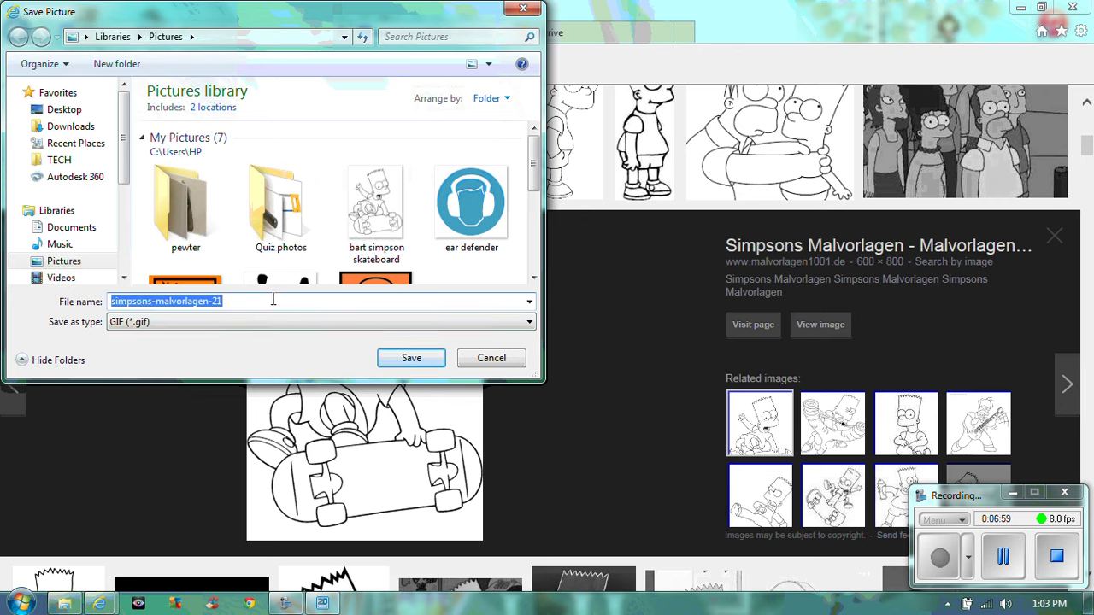
text(Bart)
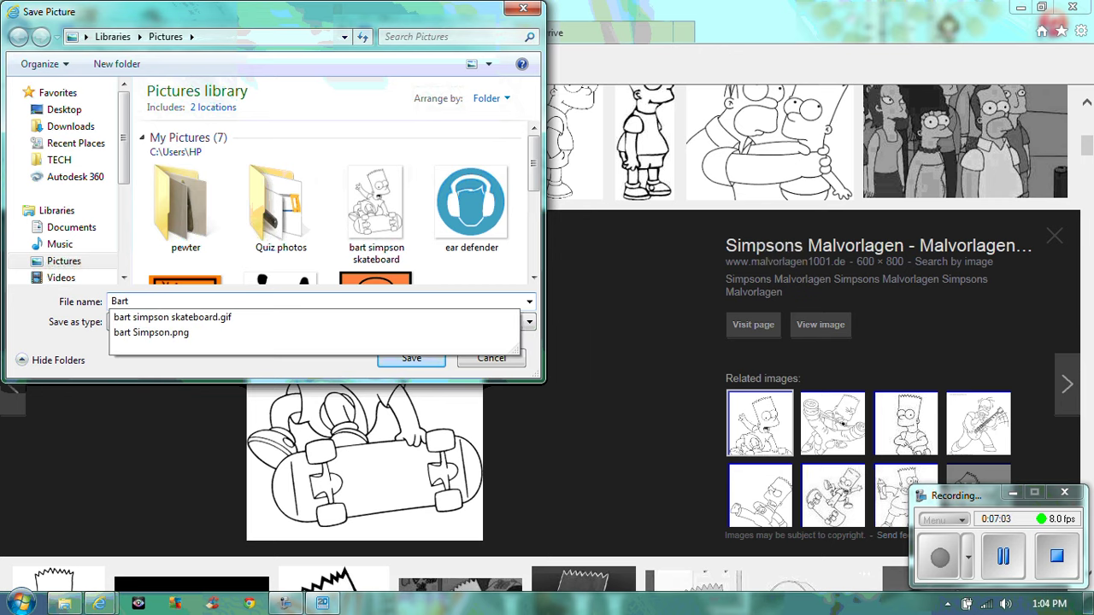
key(Return)
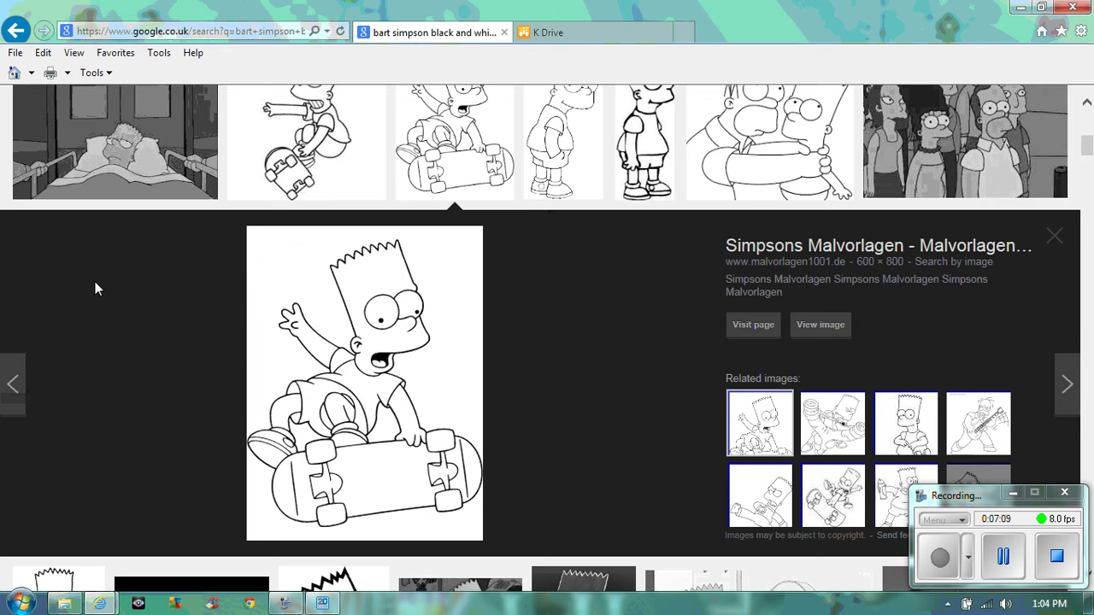
- Switch back to the 2D Design drawing, start a file import and browse to the Pictures library
click(1019, 9)
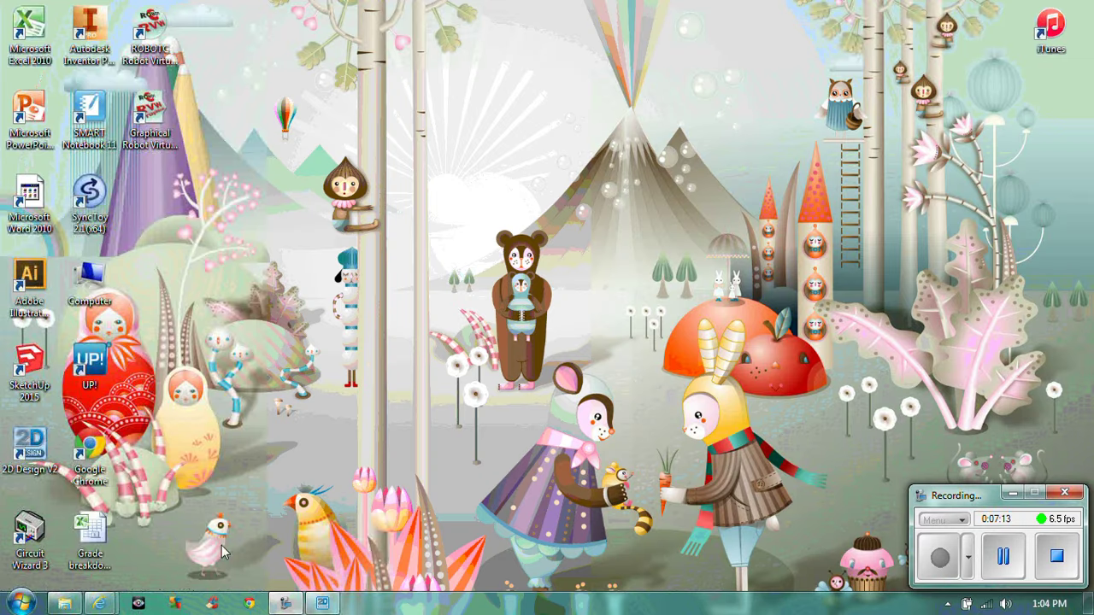
click(322, 604)
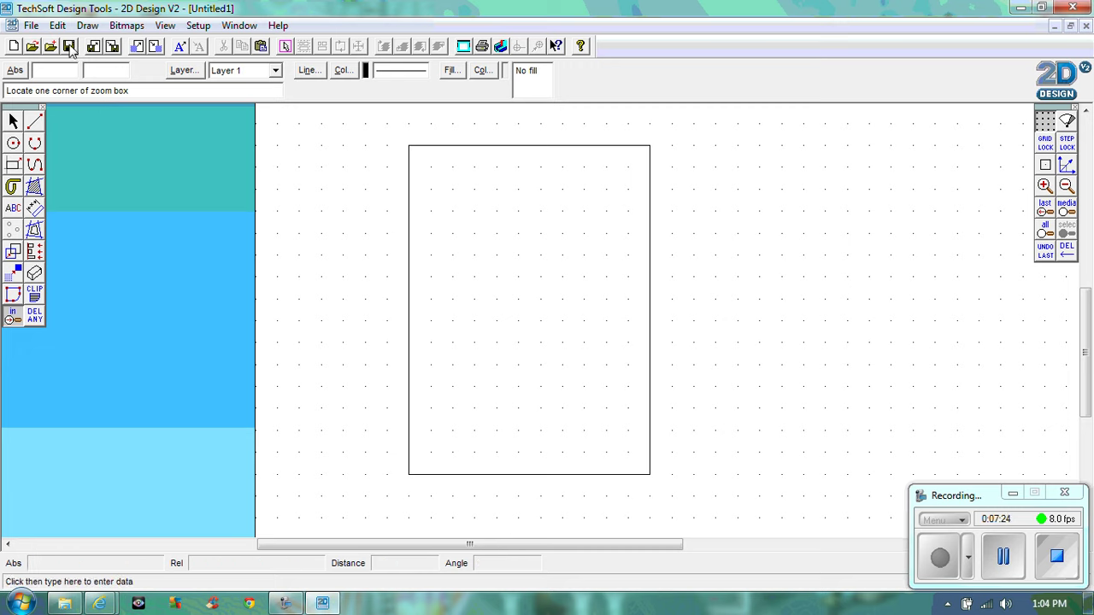
click(31, 25)
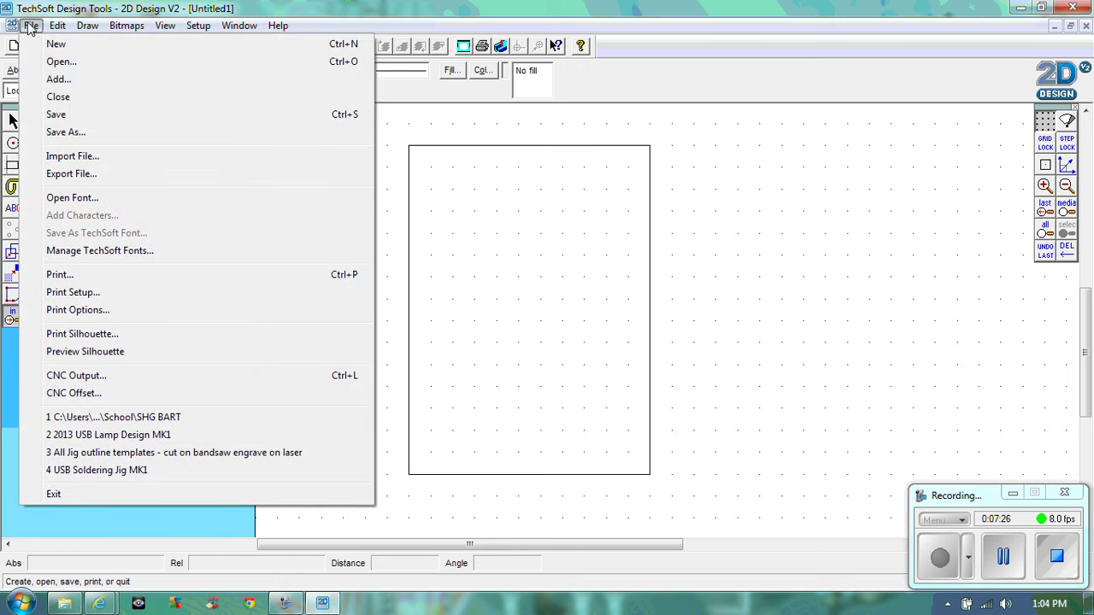
click(73, 158)
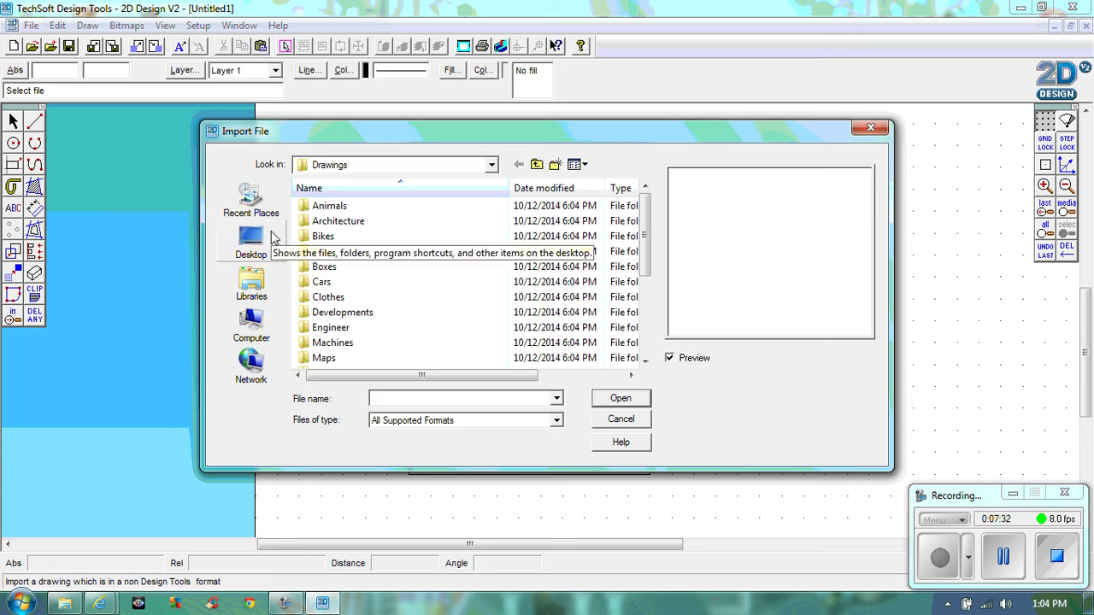
click(250, 287)
click(338, 245)
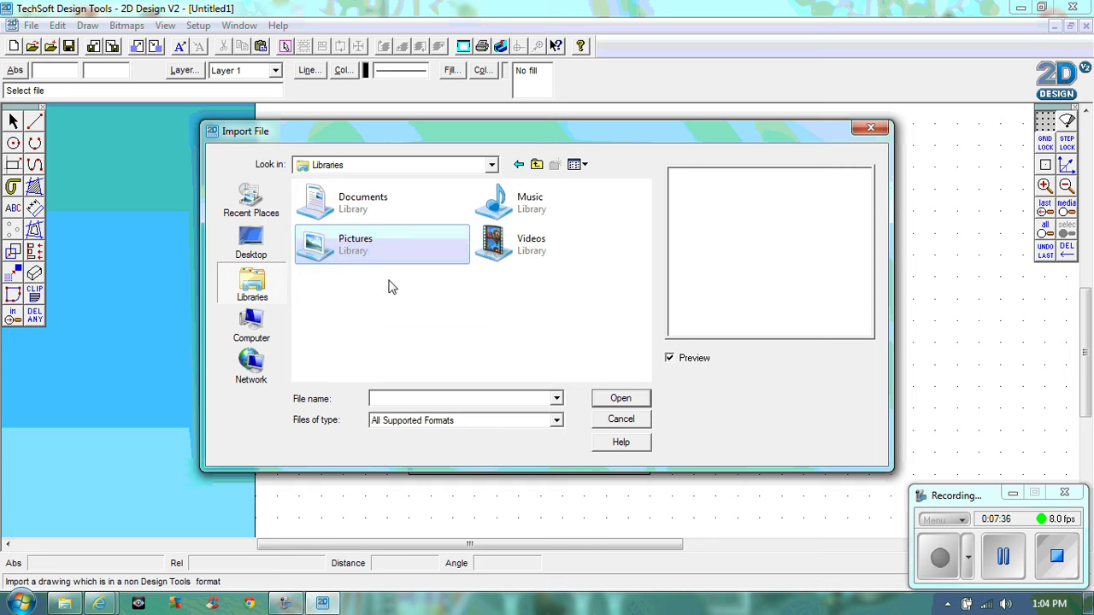
double_click(333, 246)
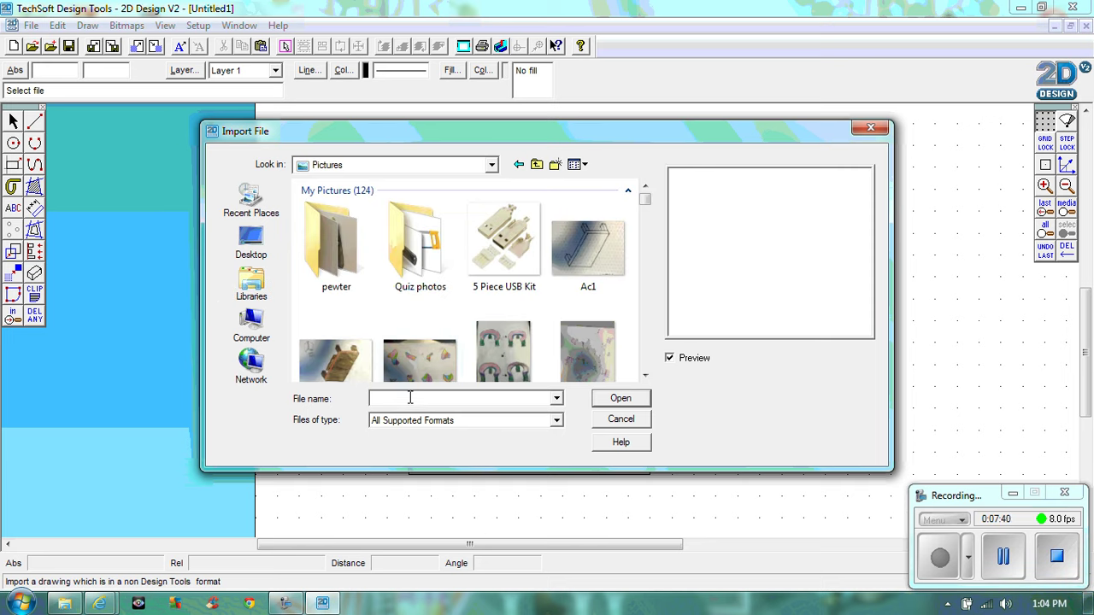
- Import Bart.gif with a fixed aspect ratio and a specified width of 150 mm
text(ba)
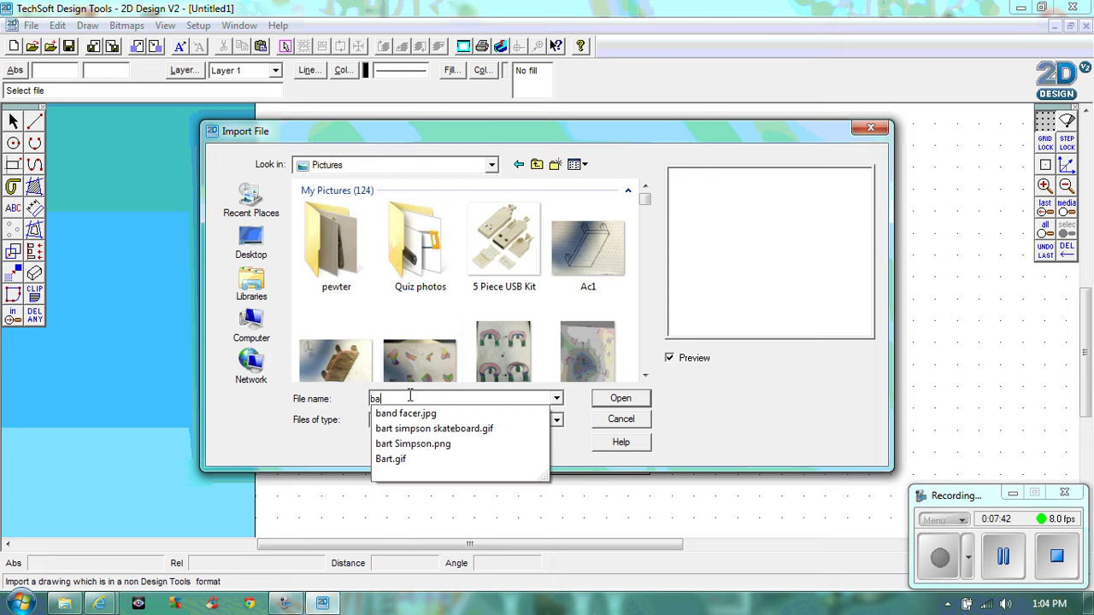
key(Down)
key(Down)
key(Down)
key(Down)
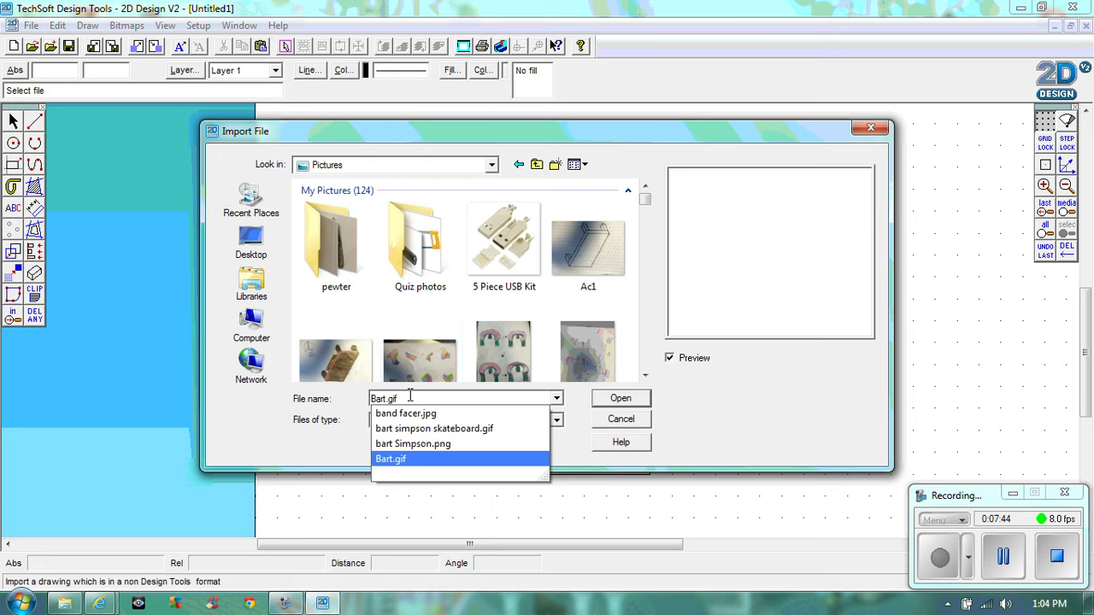
key(Return)
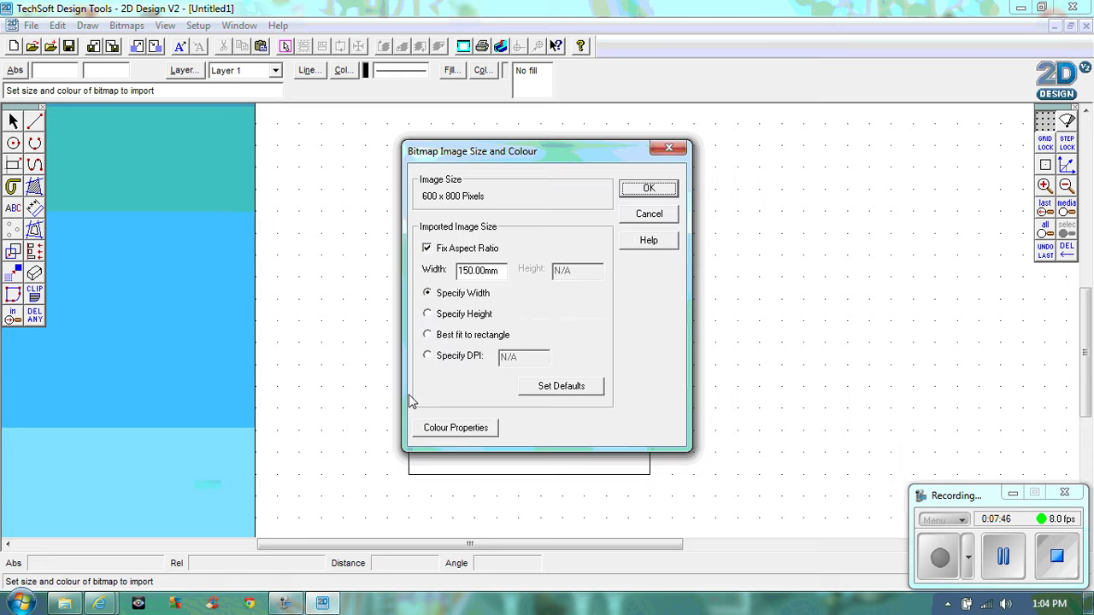
click(648, 188)
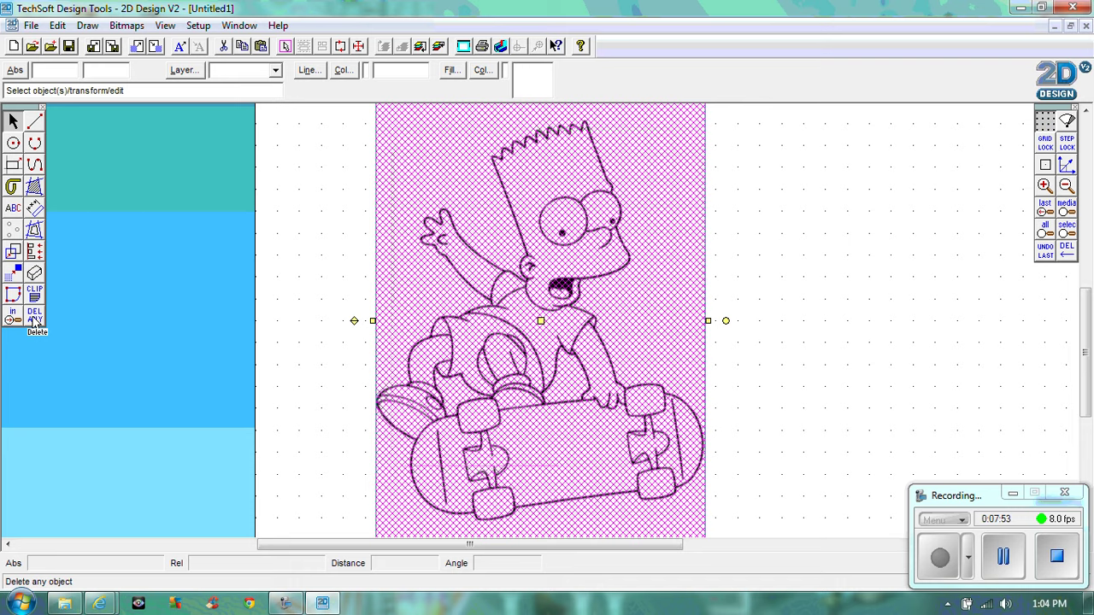
- Move the imported Bart image off the rectangle to its right side, lining up their lower edges
drag(13, 316, 129, 318)
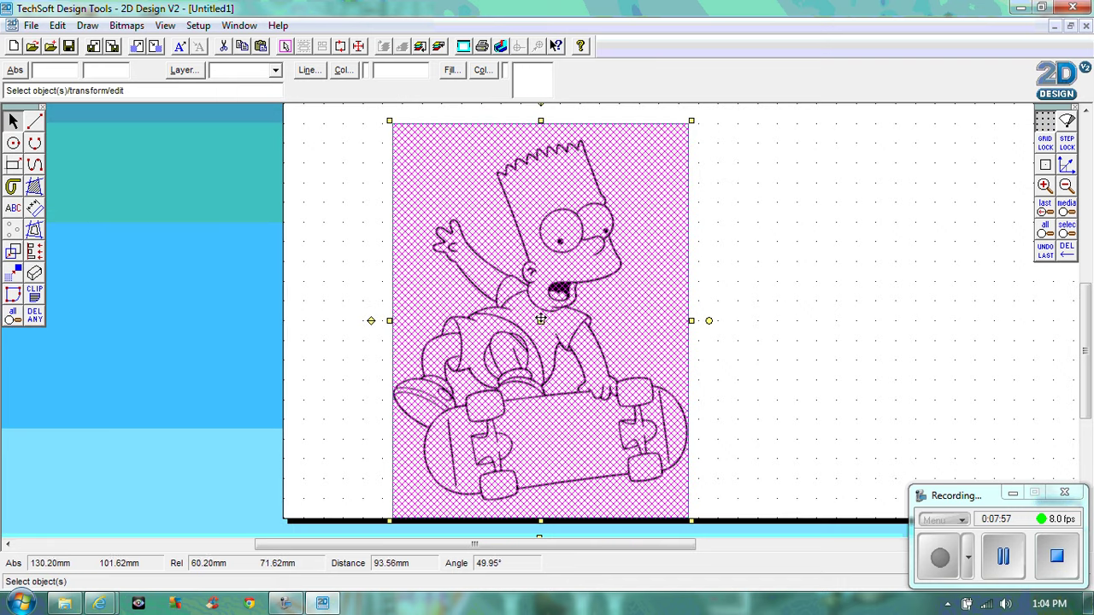
drag(541, 320, 833, 278)
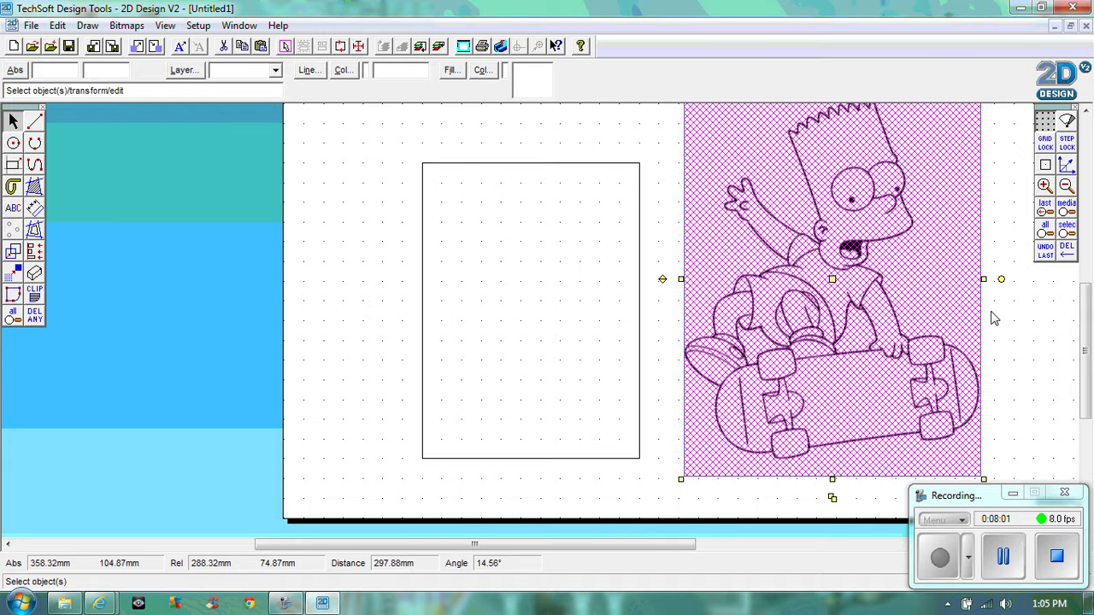
scroll(1085, 317, up, 1)
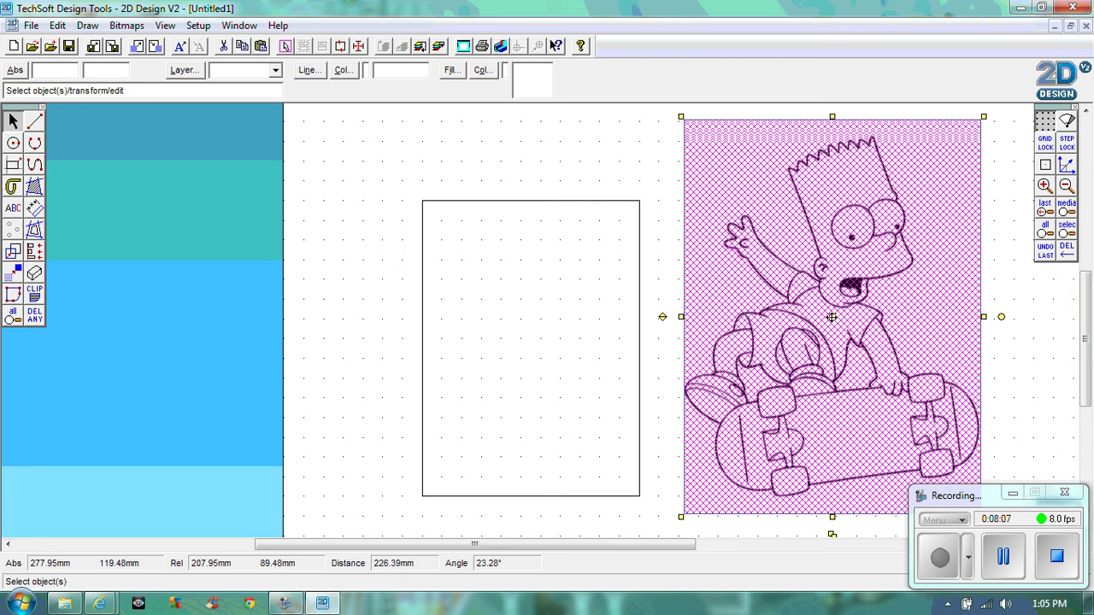
drag(822, 311, 795, 300)
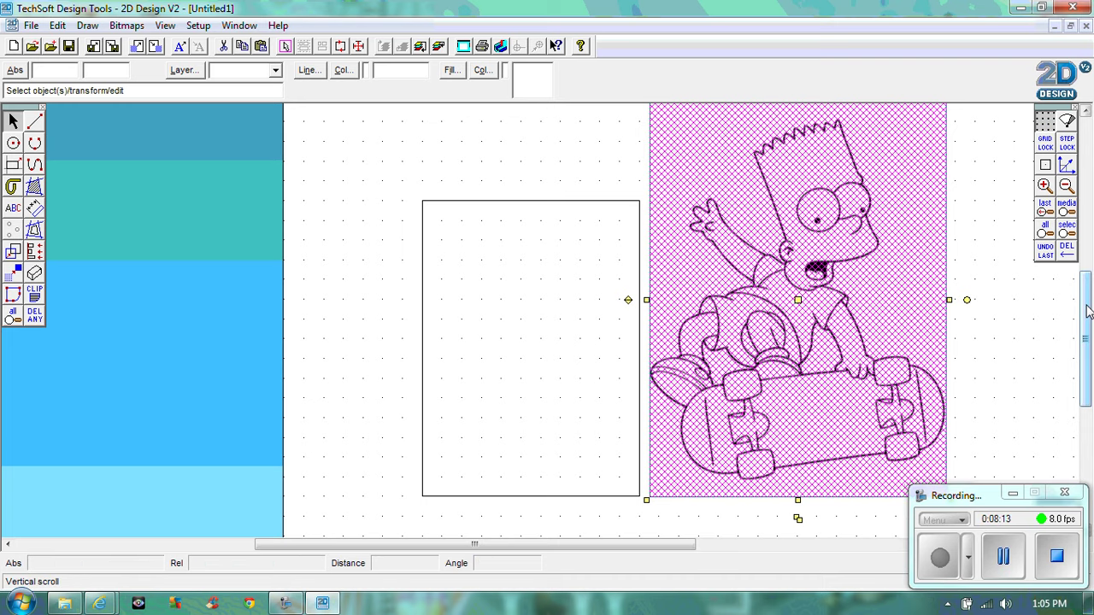
drag(1087, 311, 1087, 301)
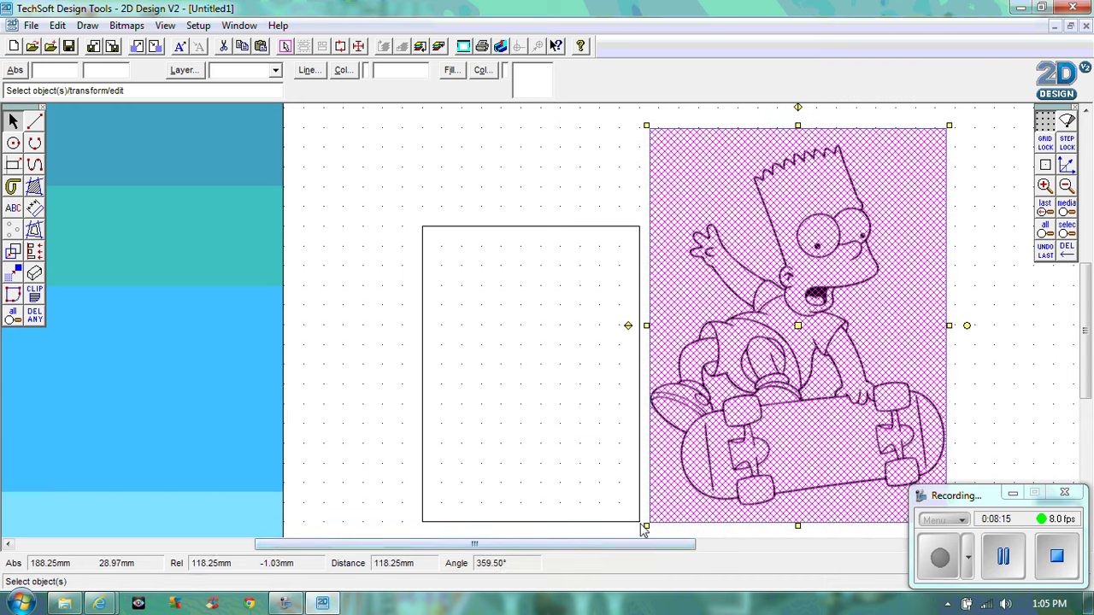
- Scale the Bart image down proportionally until it fits the rectangle's size, keeping it beside the rectangle
drag(948, 126, 883, 224)
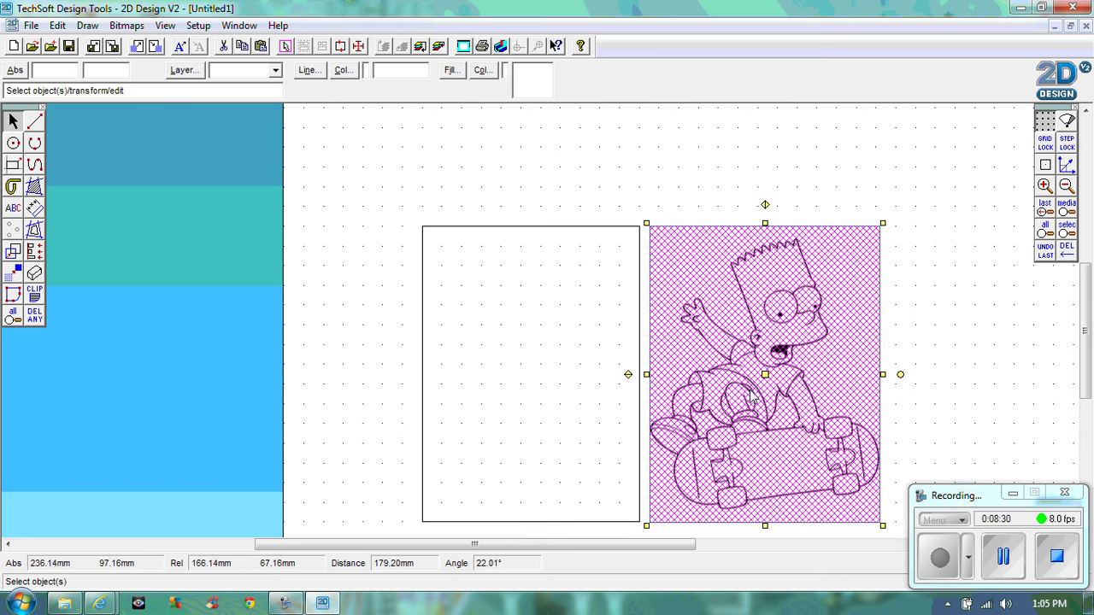
drag(765, 375, 533, 372)
key(ctrl+z)
- Vectorise the Bart bitmap in monochrome with a transparent background, using the default conversion settings
click(127, 24)
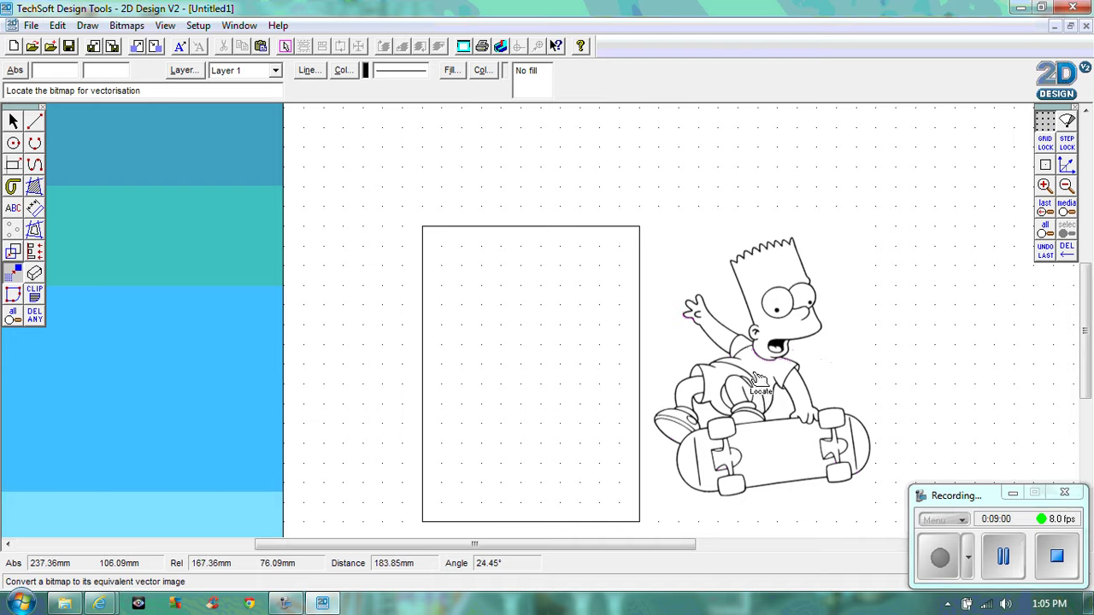
click(764, 363)
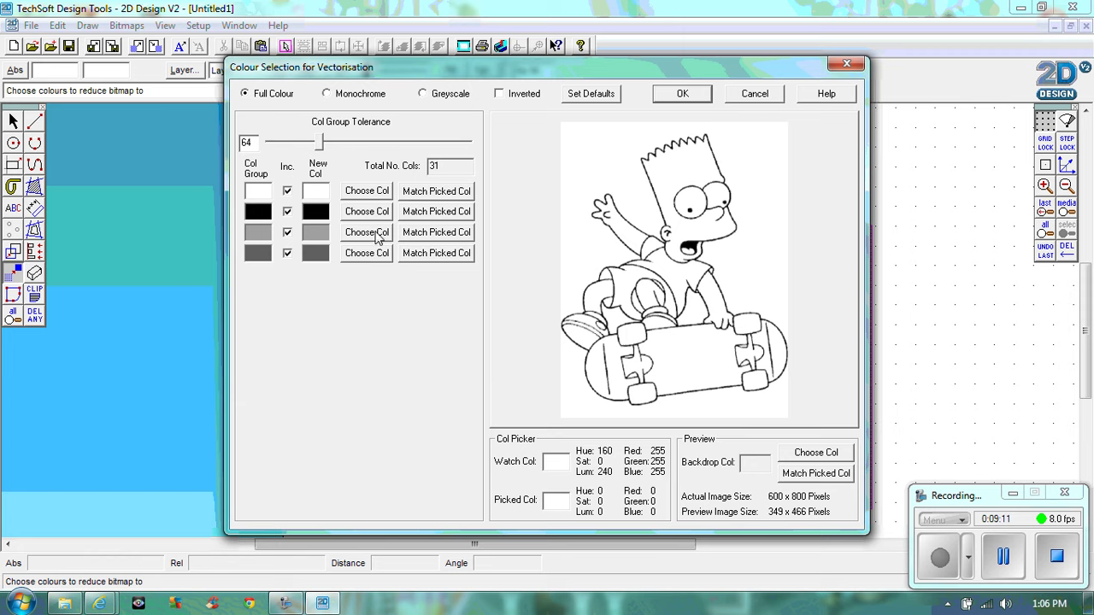
click(334, 96)
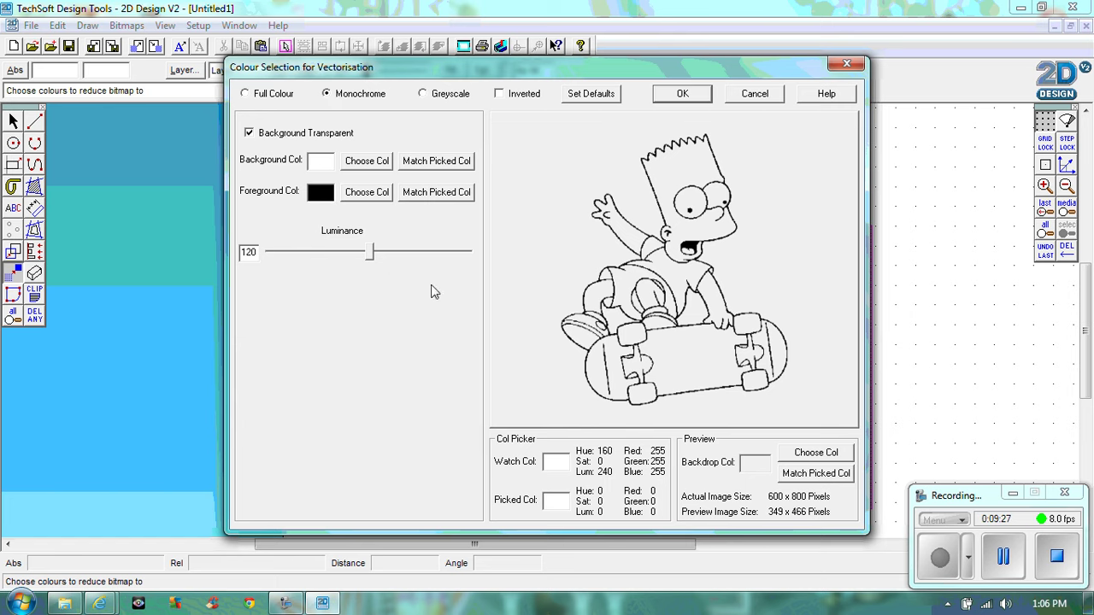
click(682, 94)
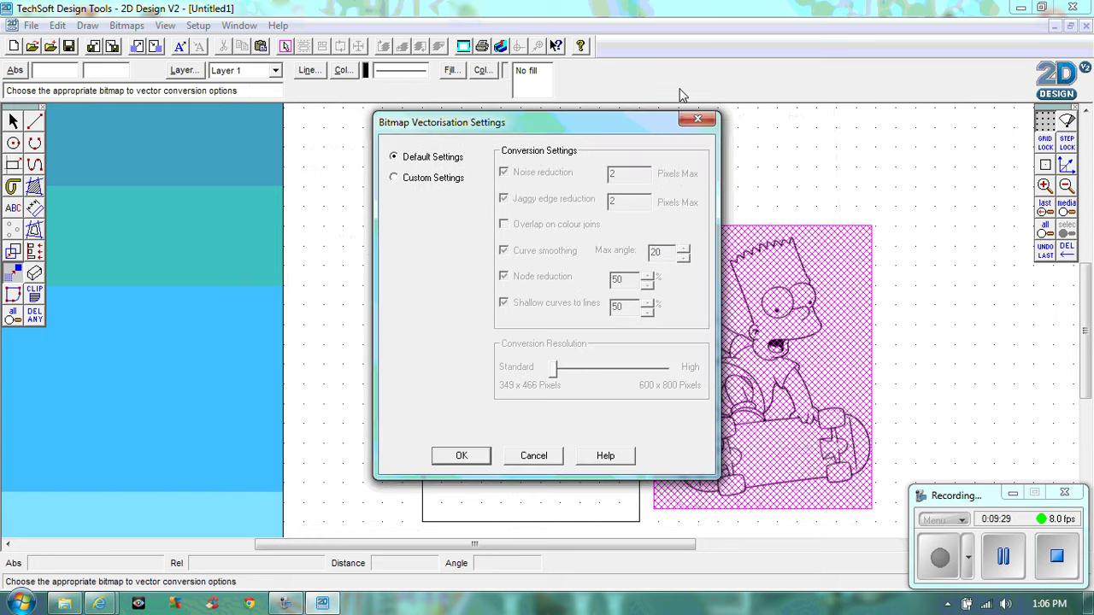
click(452, 457)
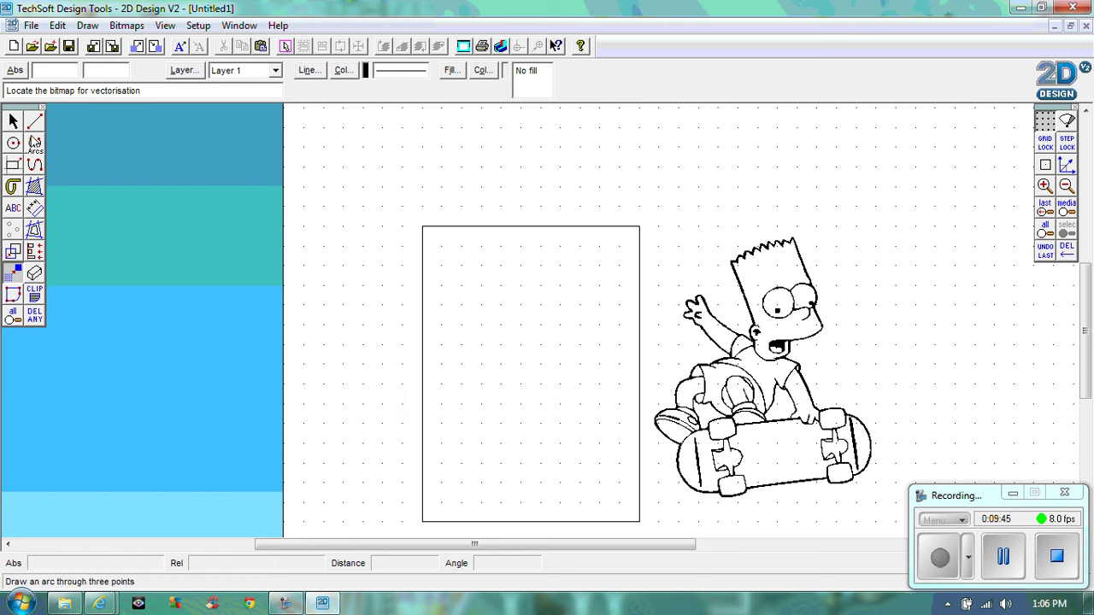
- Give the vectorised Bart drawing a solid, fine line style and a red line colour
click(14, 124)
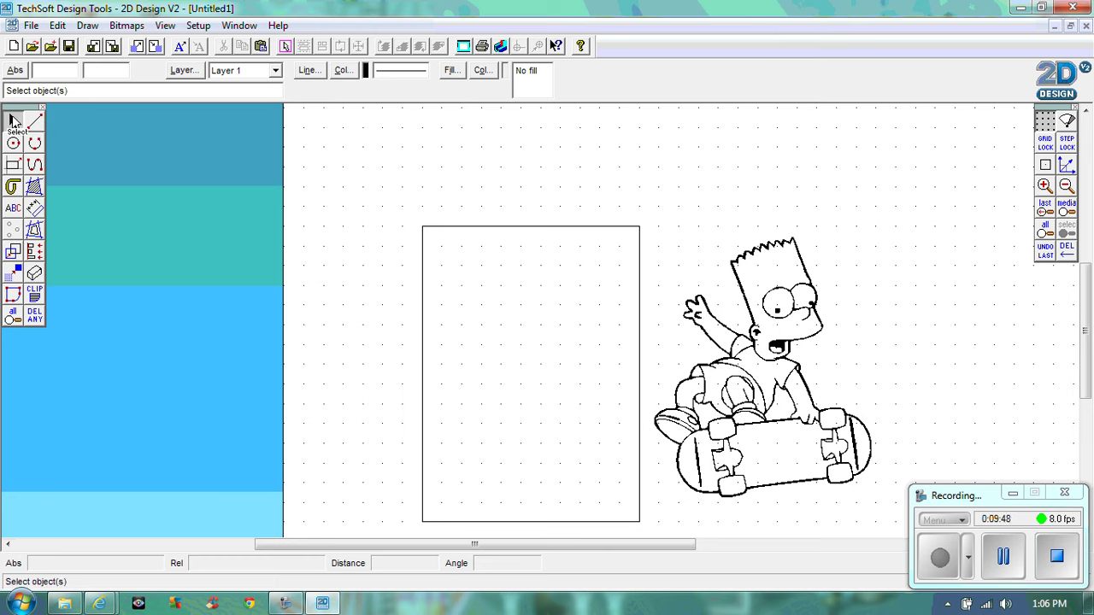
click(783, 361)
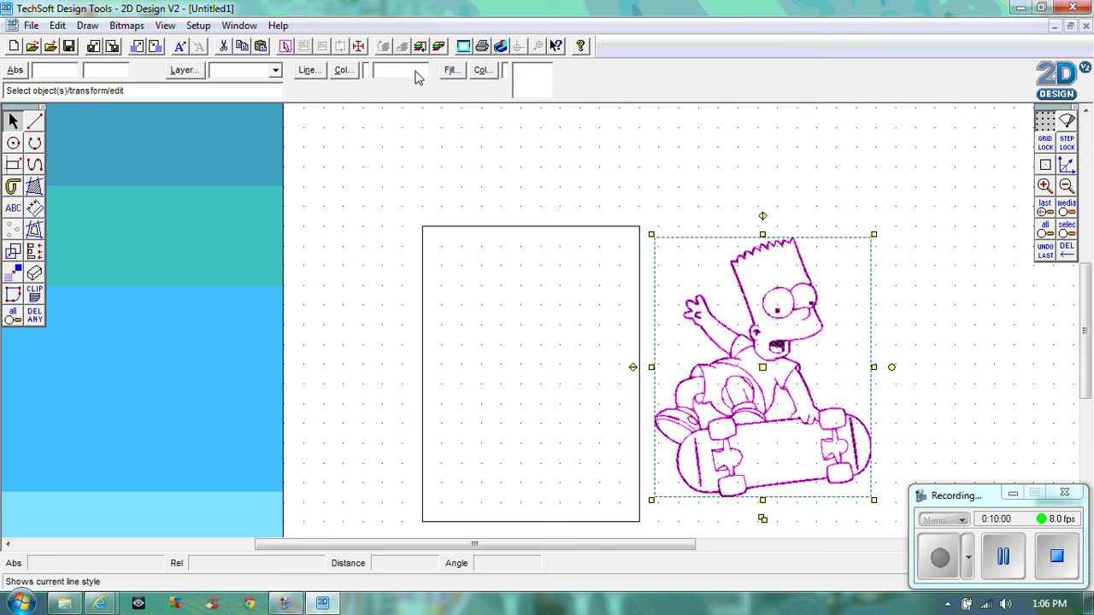
click(308, 71)
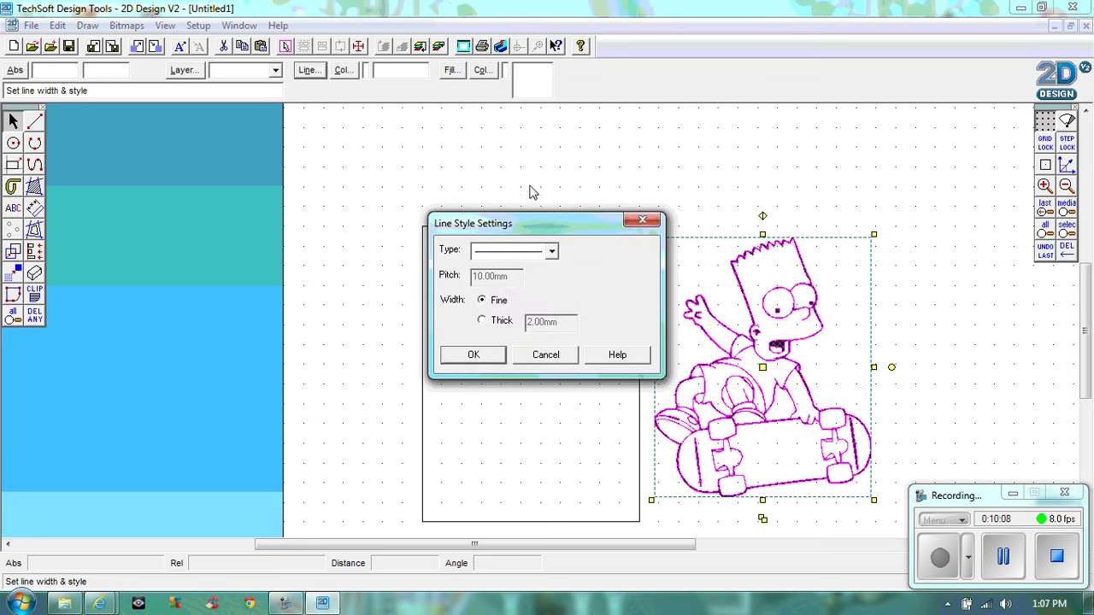
click(473, 354)
click(343, 70)
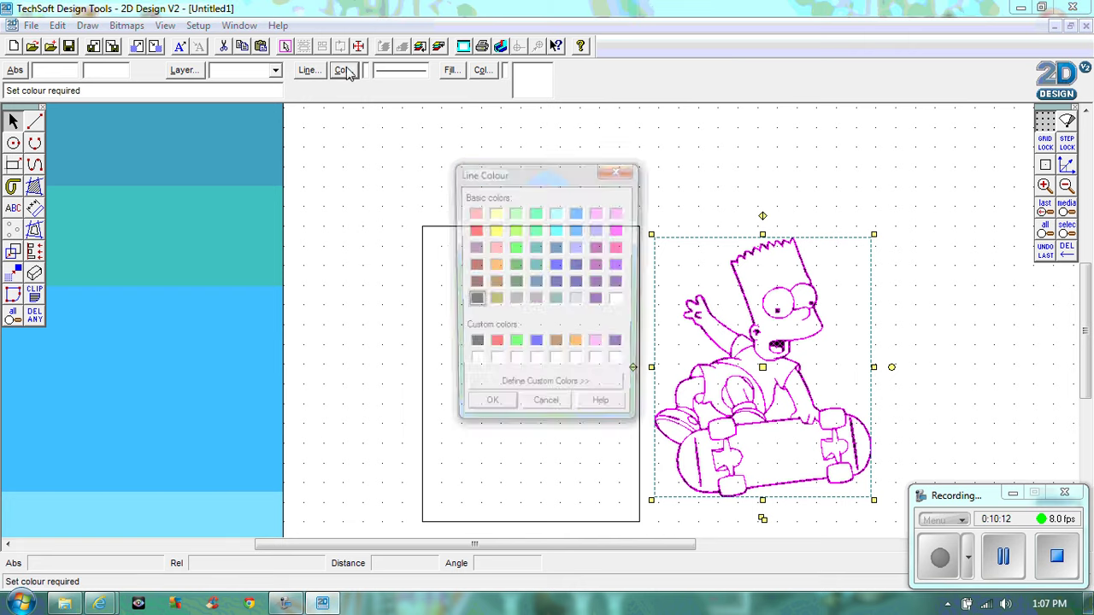
click(472, 230)
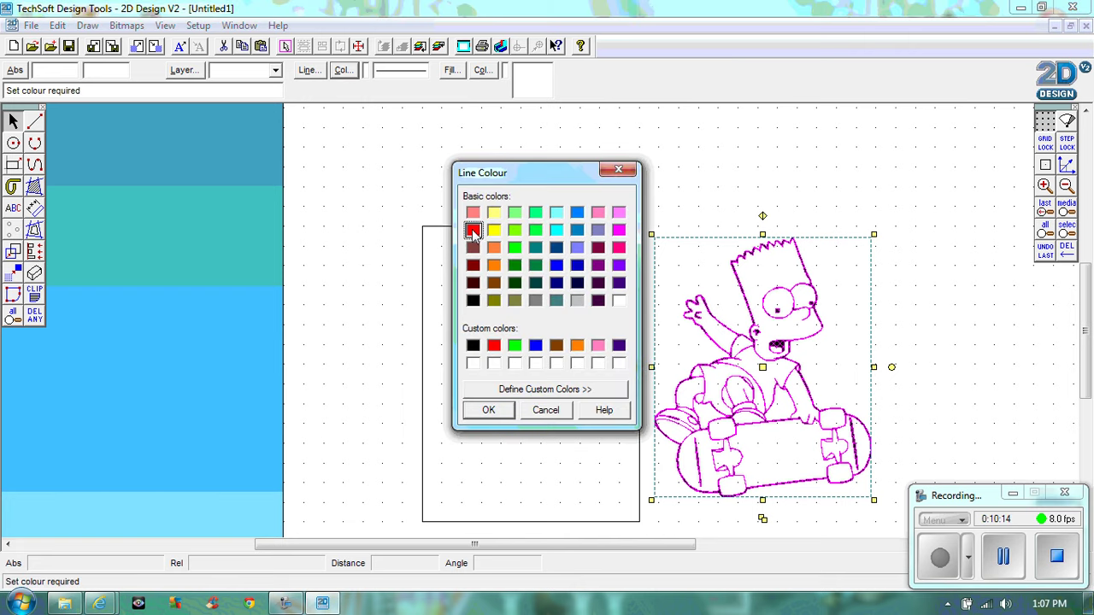
click(489, 411)
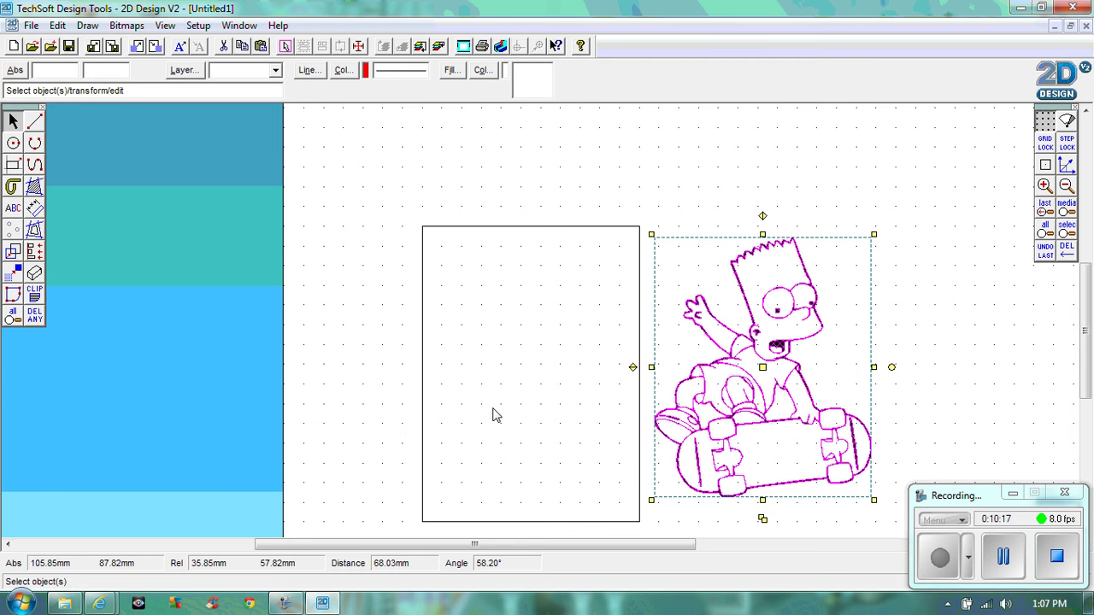
click(766, 195)
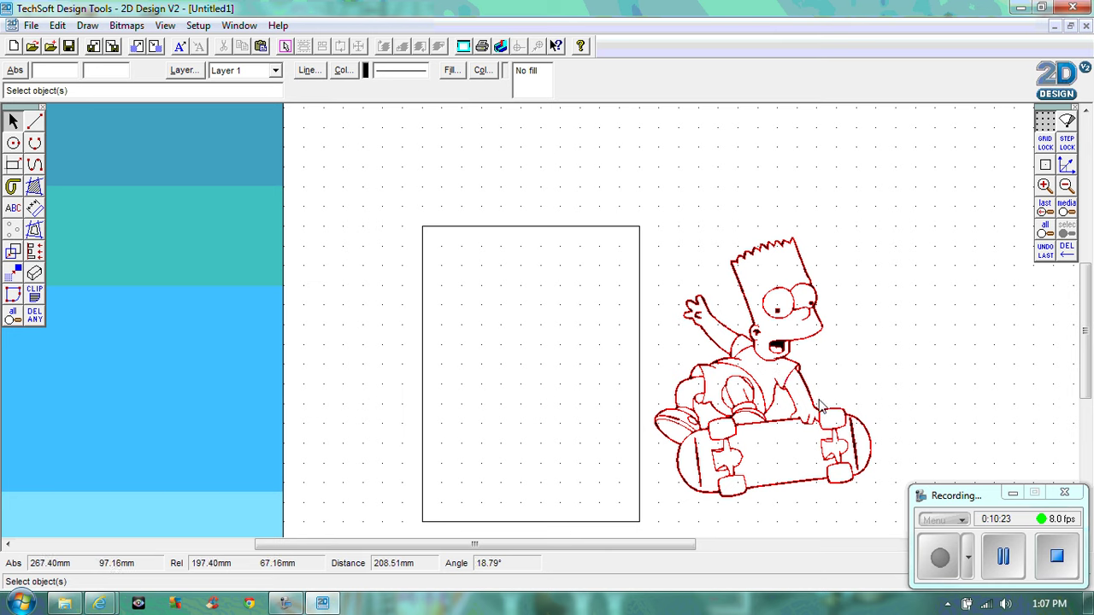
- Set the vectorised Bart drawing's fill to No Fill
click(773, 345)
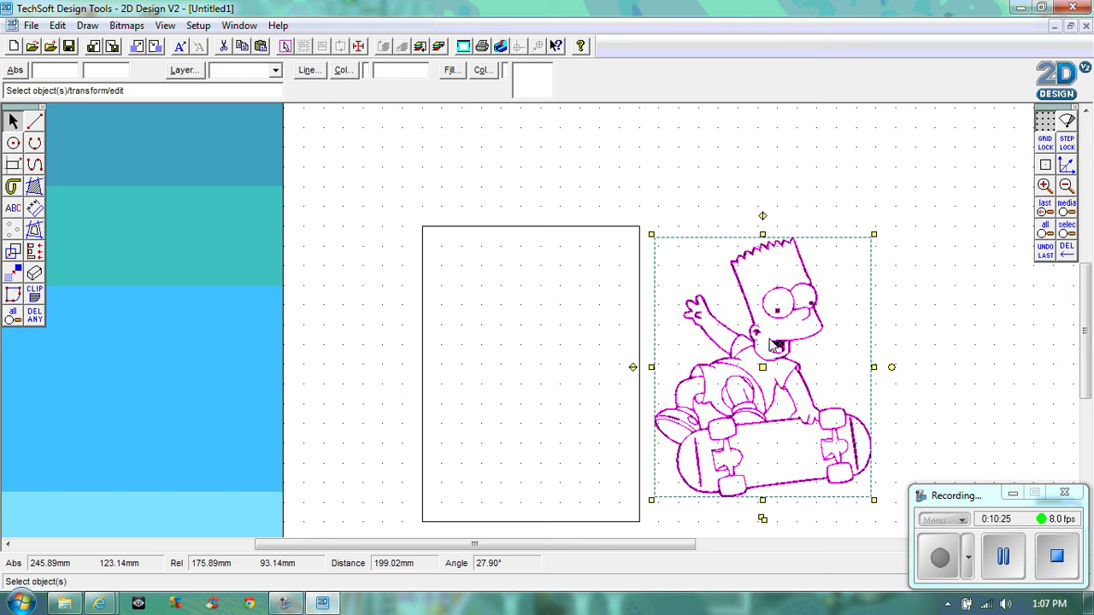
click(482, 70)
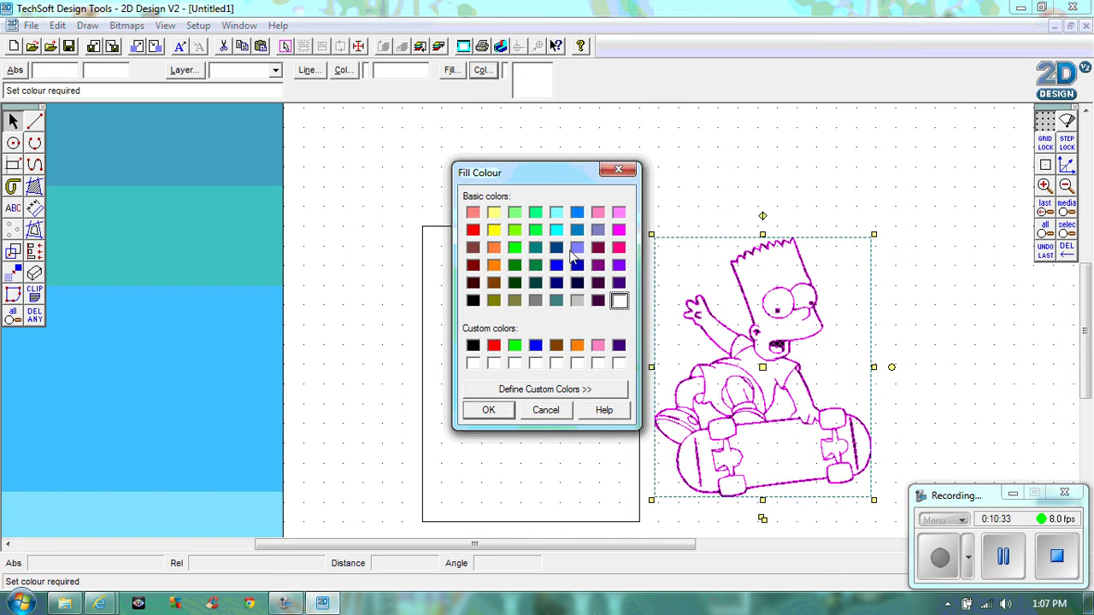
click(618, 171)
click(453, 70)
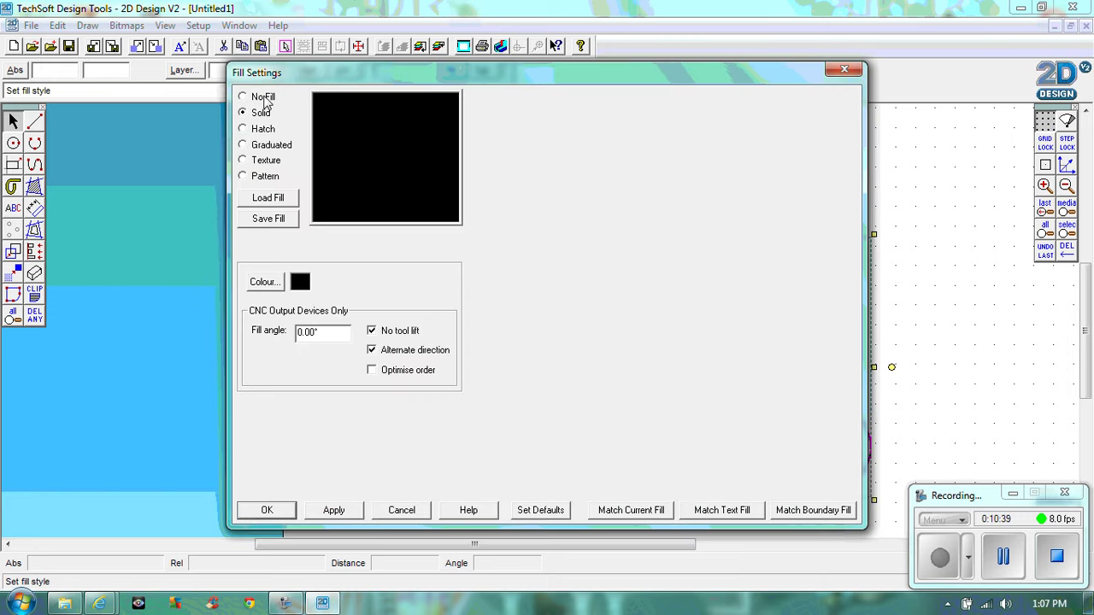
click(265, 99)
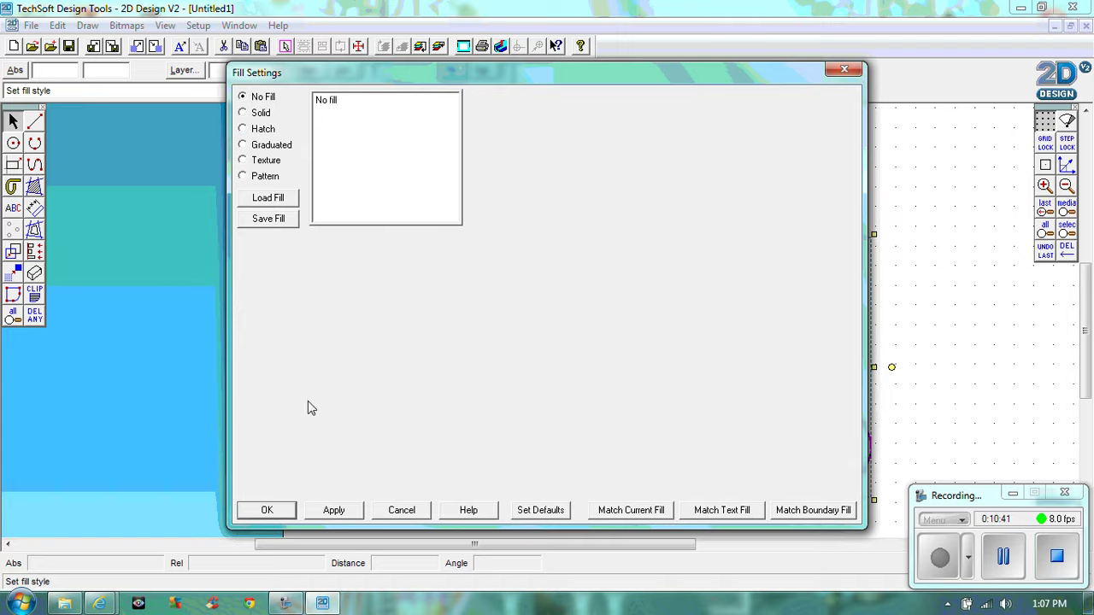
click(272, 510)
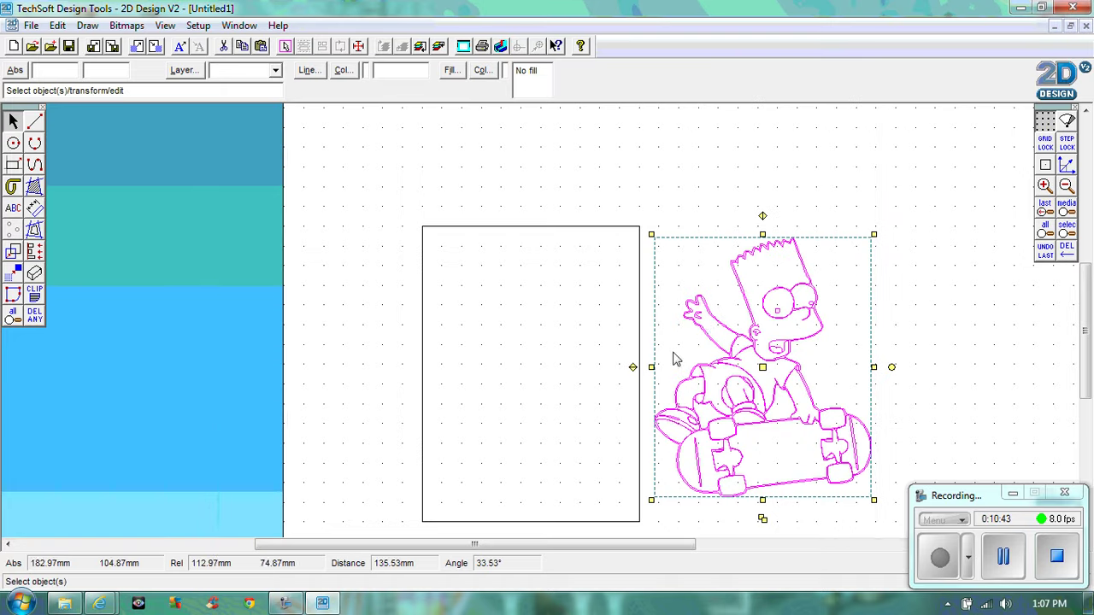
click(799, 188)
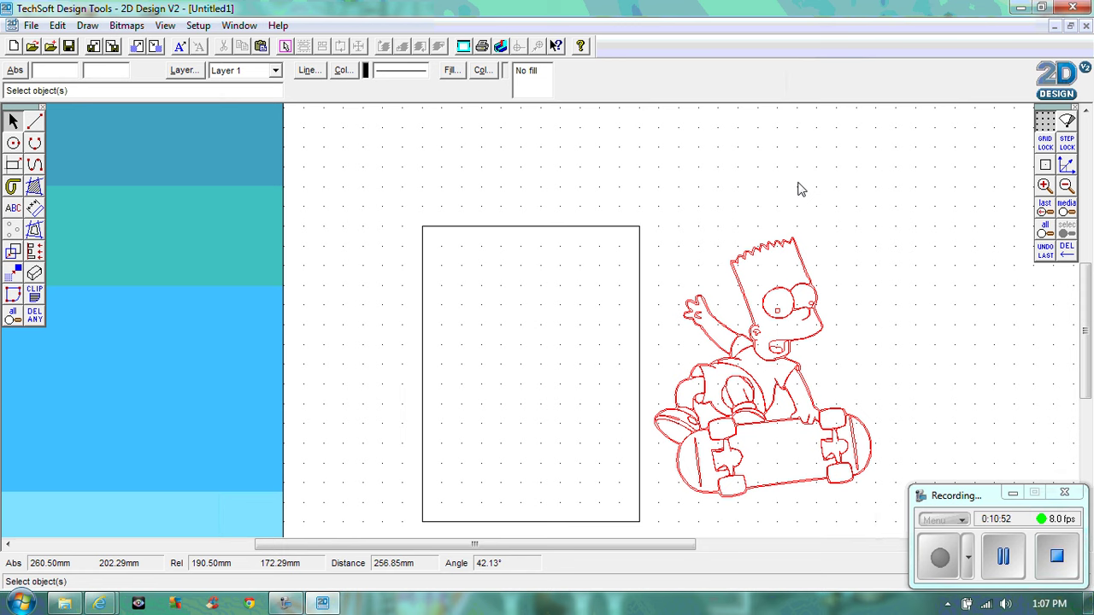
- Move the Bart outline into the rectangle and scale it down slightly so it fits within the rectangle's width
click(774, 343)
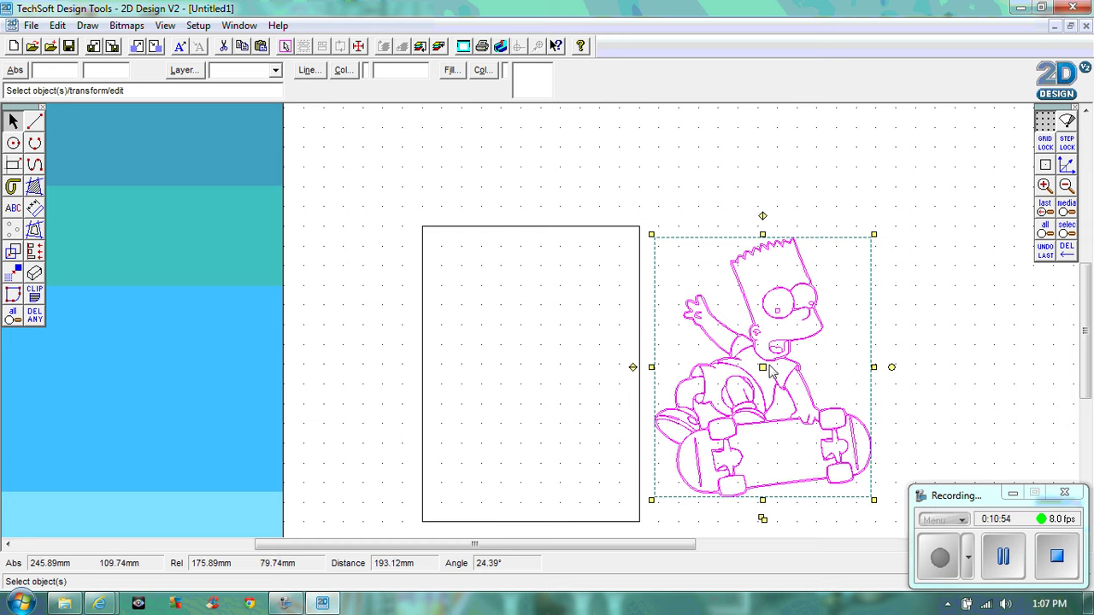
mouse_move(763, 368)
mouse_down()
mouse_move(720, 361)
mouse_move(556, 395)
mouse_move(530, 382)
mouse_up()
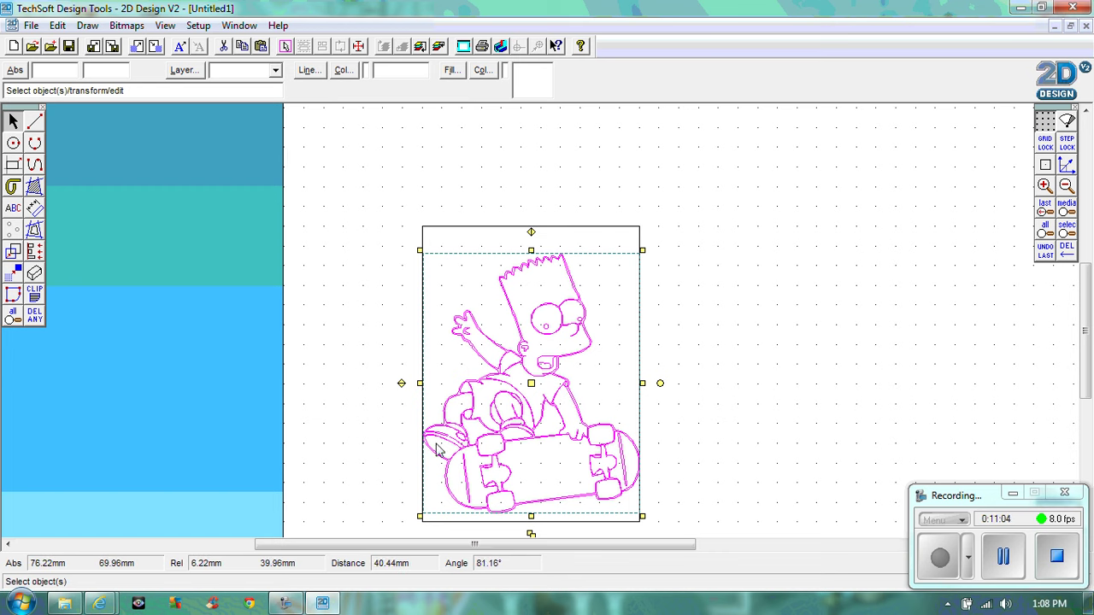
drag(642, 250, 635, 258)
click(757, 432)
- Reposition the Bart outline in small moves until it sits centred inside the rectangle
click(526, 380)
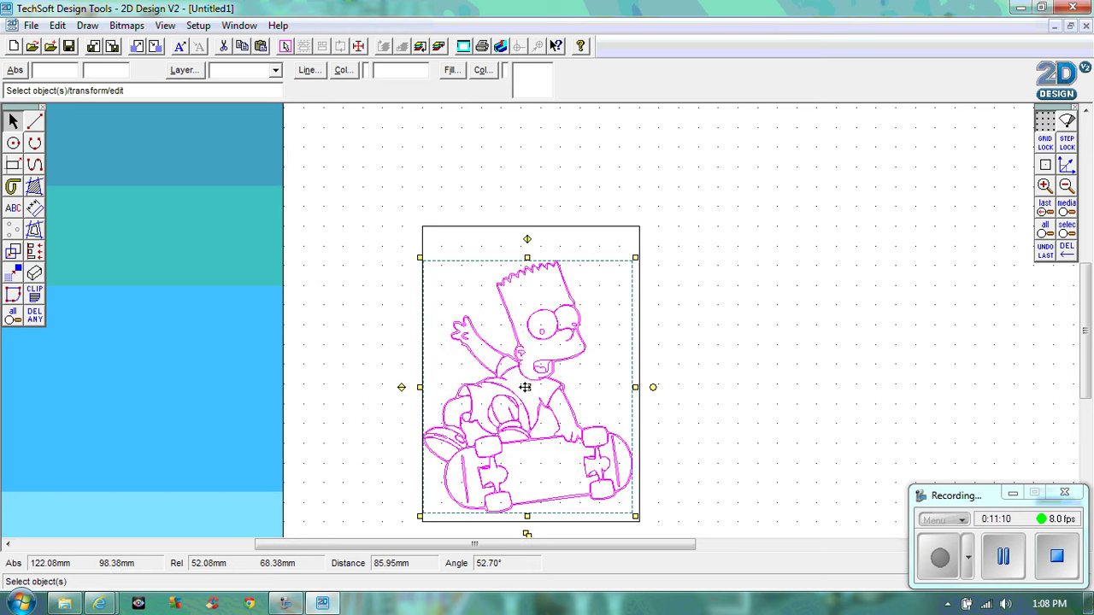
drag(527, 387, 530, 383)
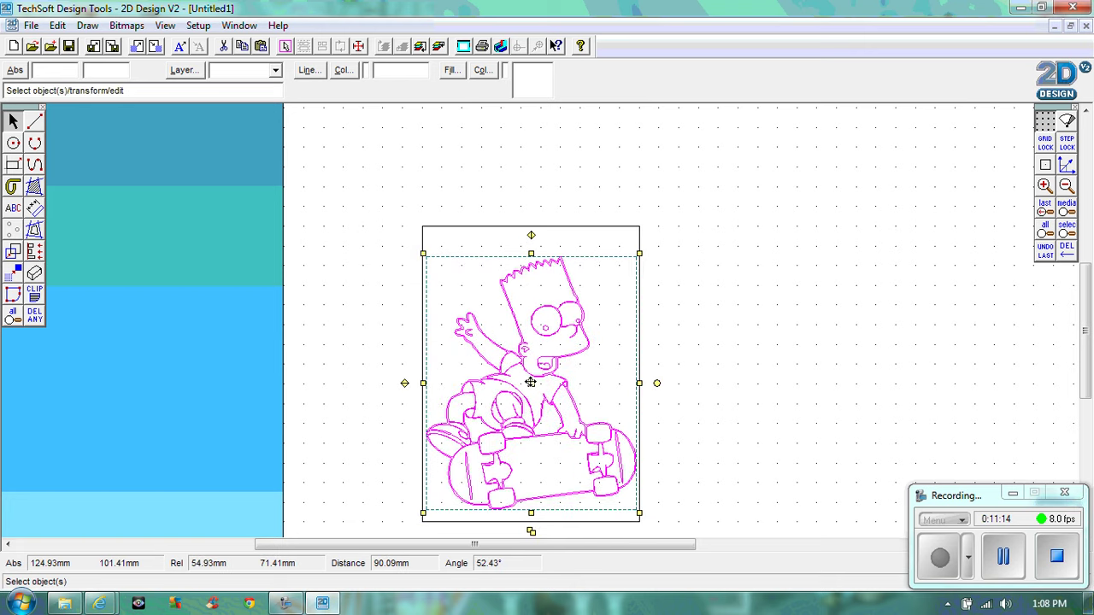
drag(530, 383, 529, 367)
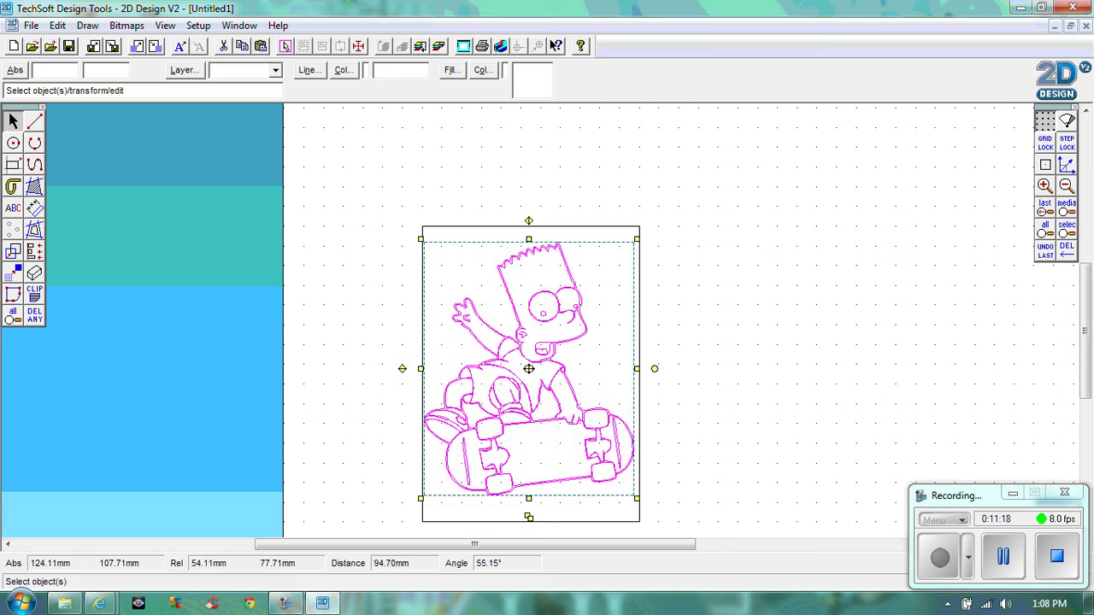
click(788, 450)
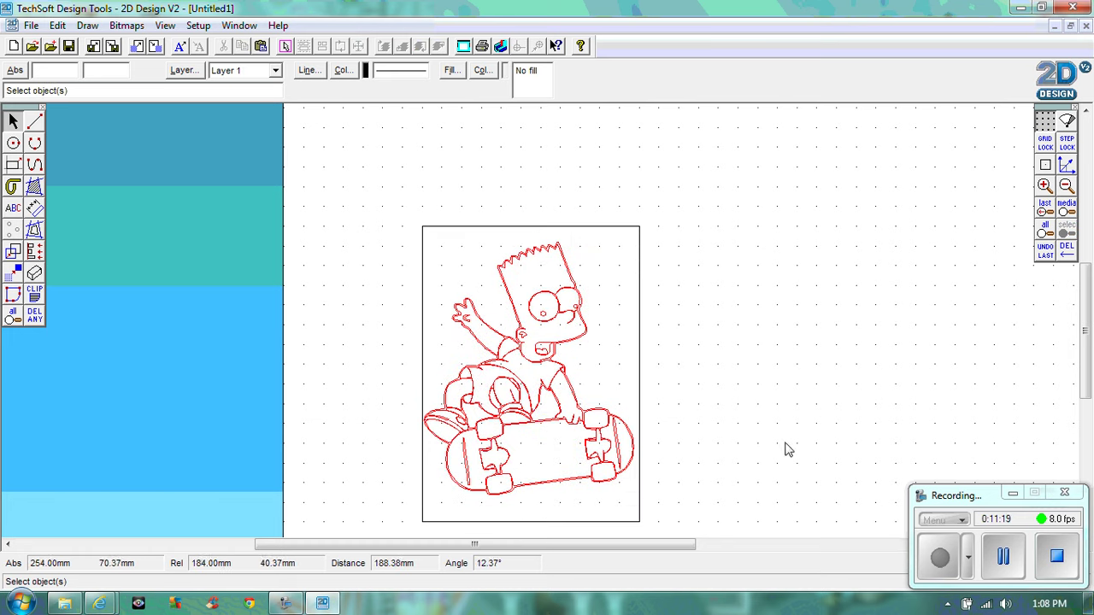
click(538, 417)
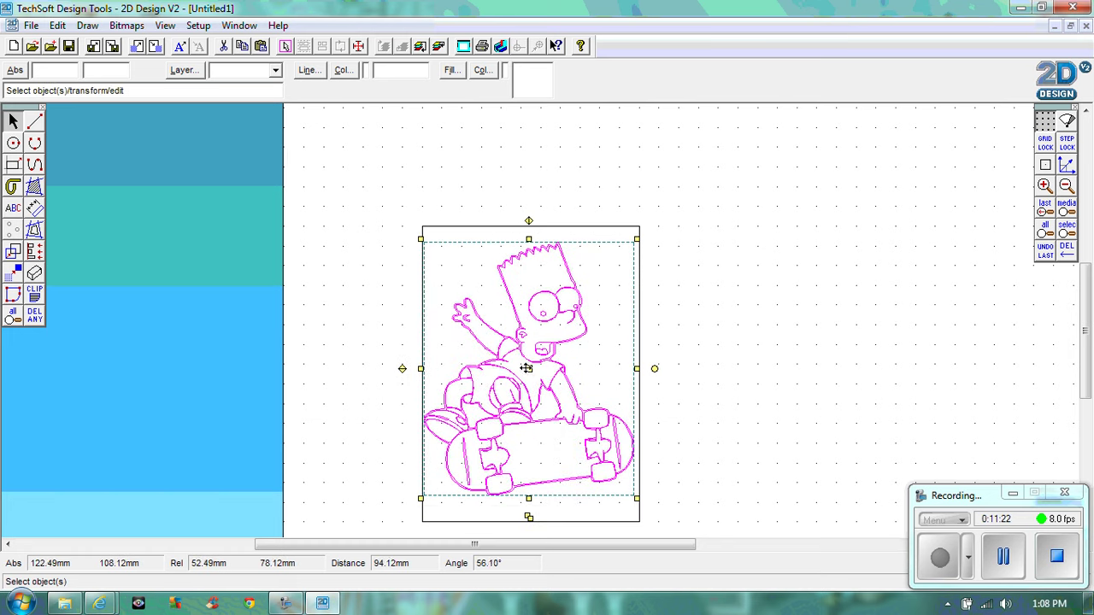
drag(527, 371, 528, 367)
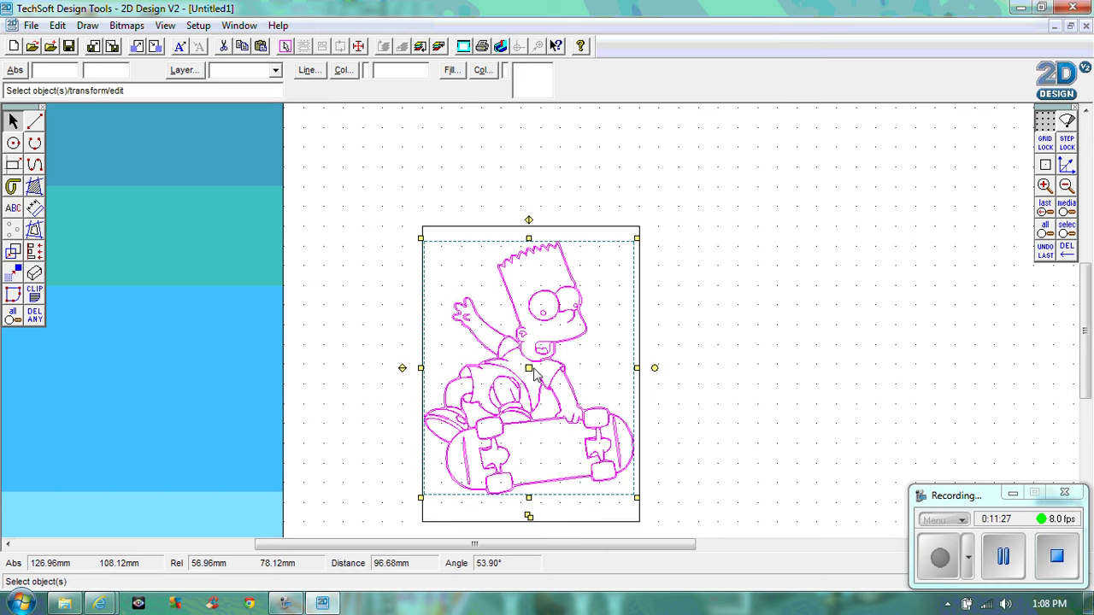
drag(529, 368, 531, 367)
click(749, 373)
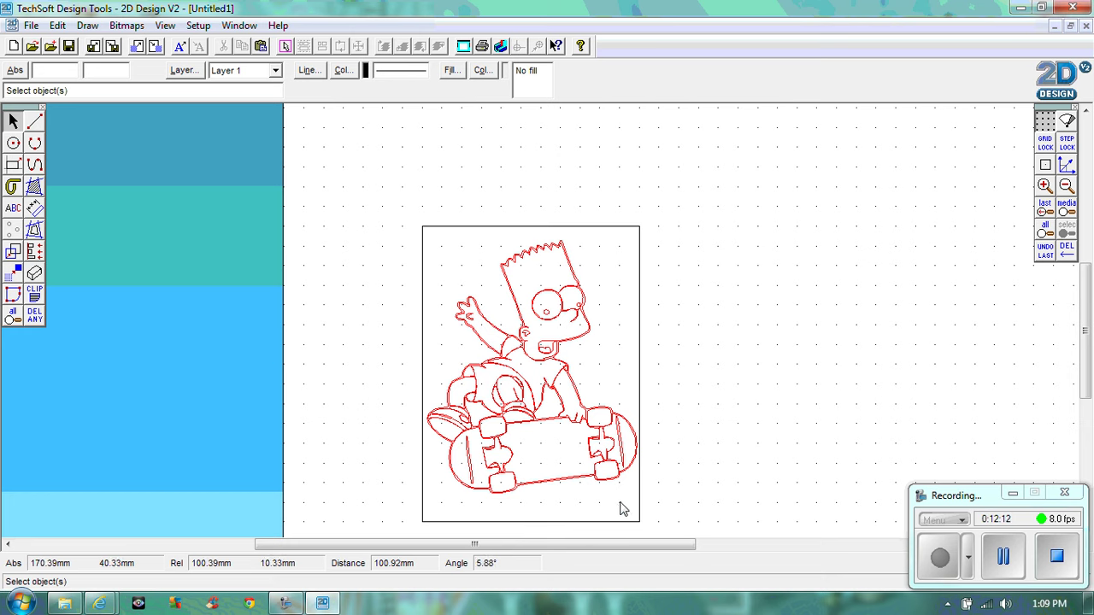
- Start a circle defined by centre and point in the lower part of the rectangle, around the skateboard
click(13, 317)
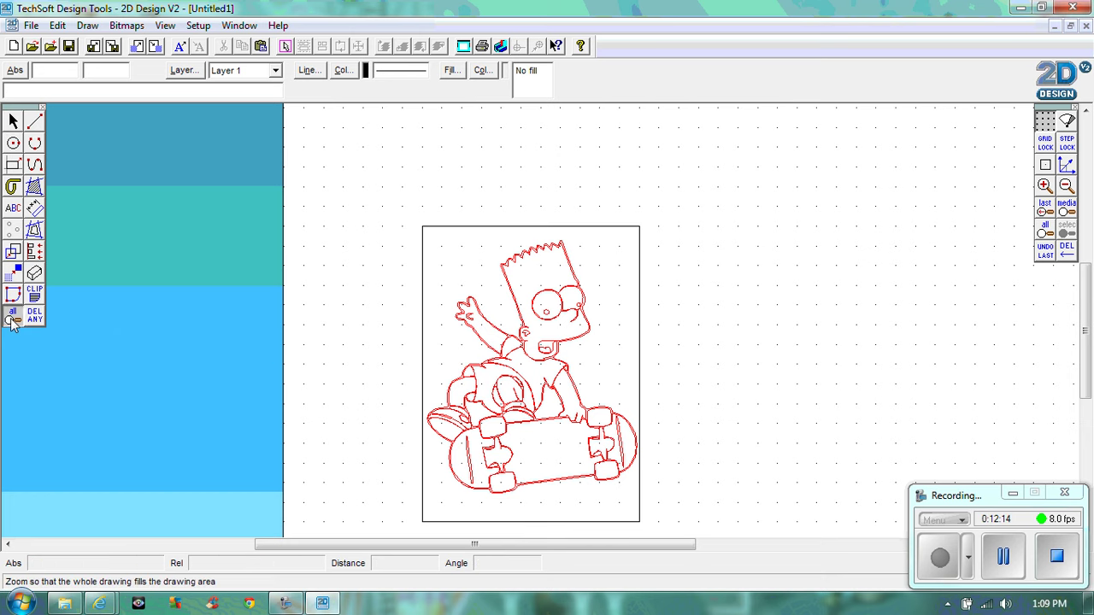
click(35, 316)
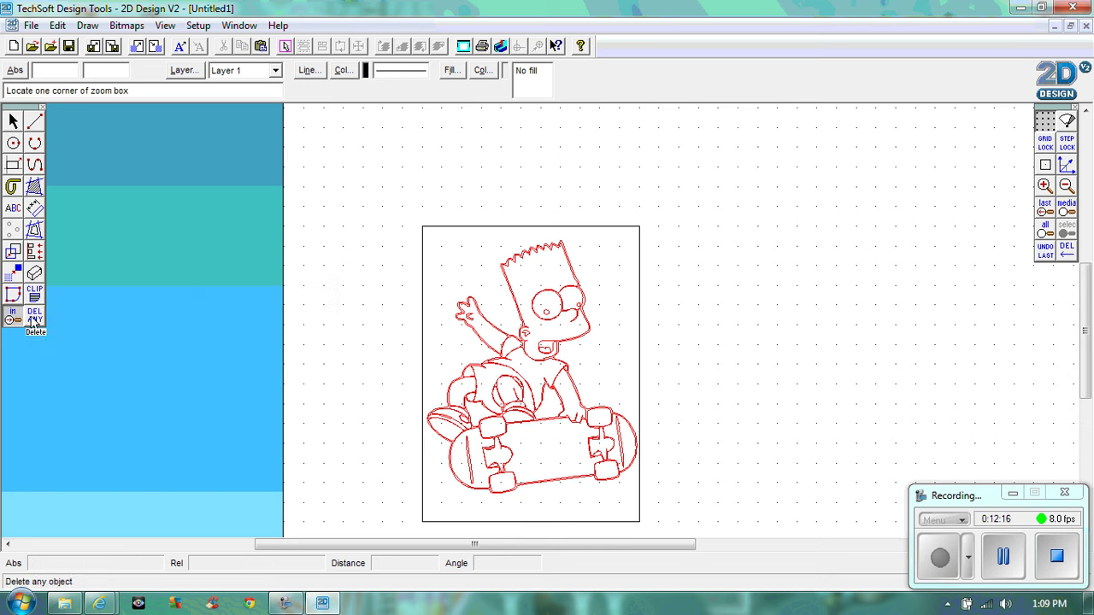
click(390, 429)
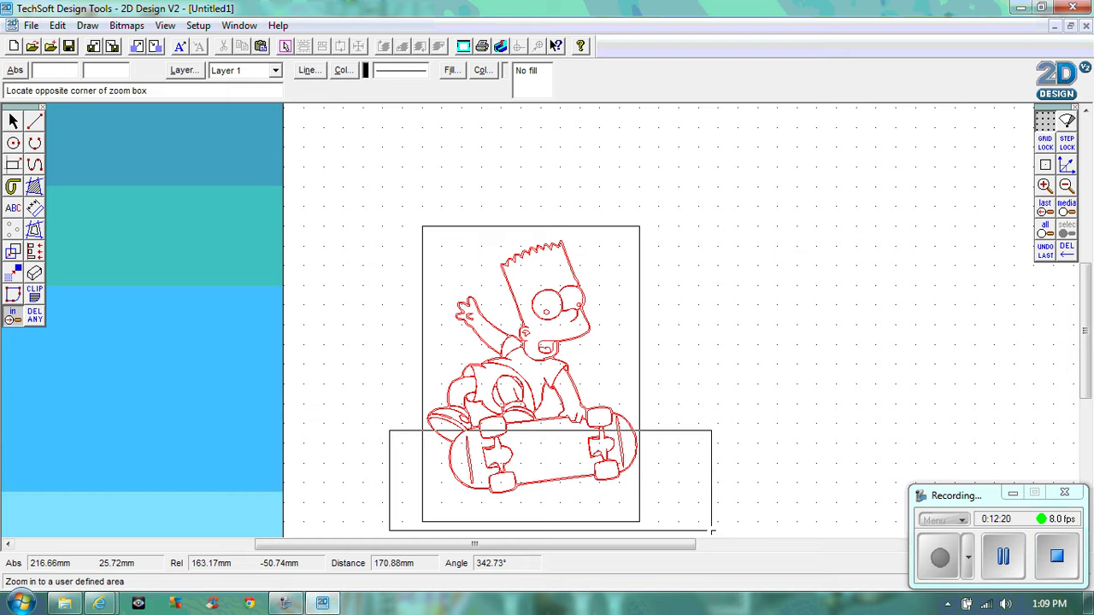
click(710, 526)
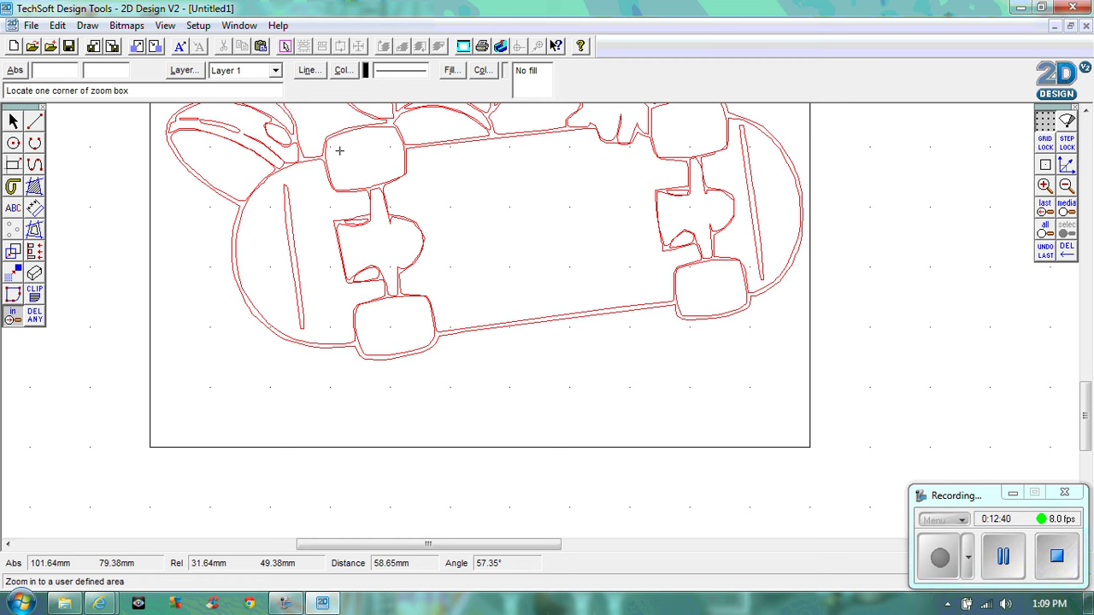
click(13, 147)
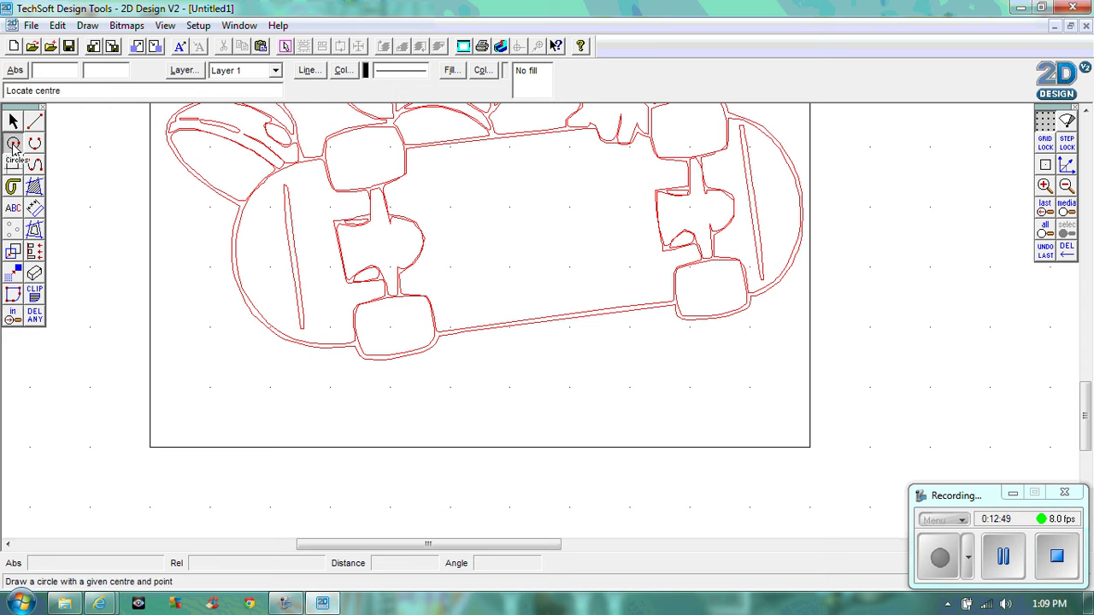